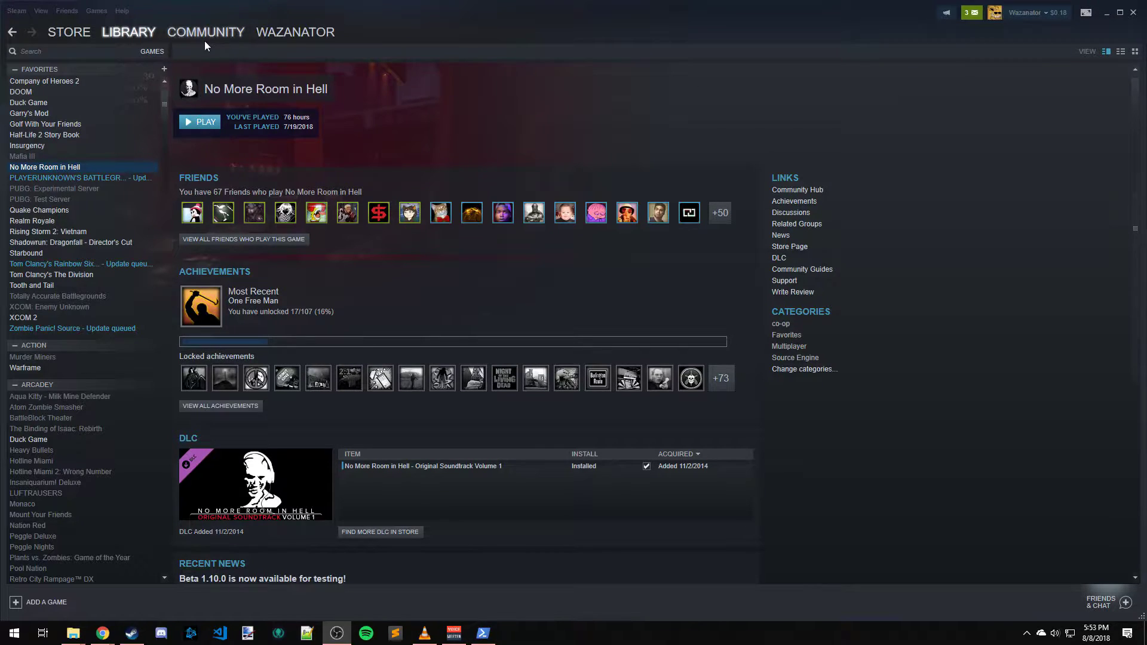
- Filter the Steam library to Tools, search 'sou', select Source SDK Base 2013 Multiplayer, and open the Steam menu
{"action": "mouse_move", "coordinate": [134, 31]}
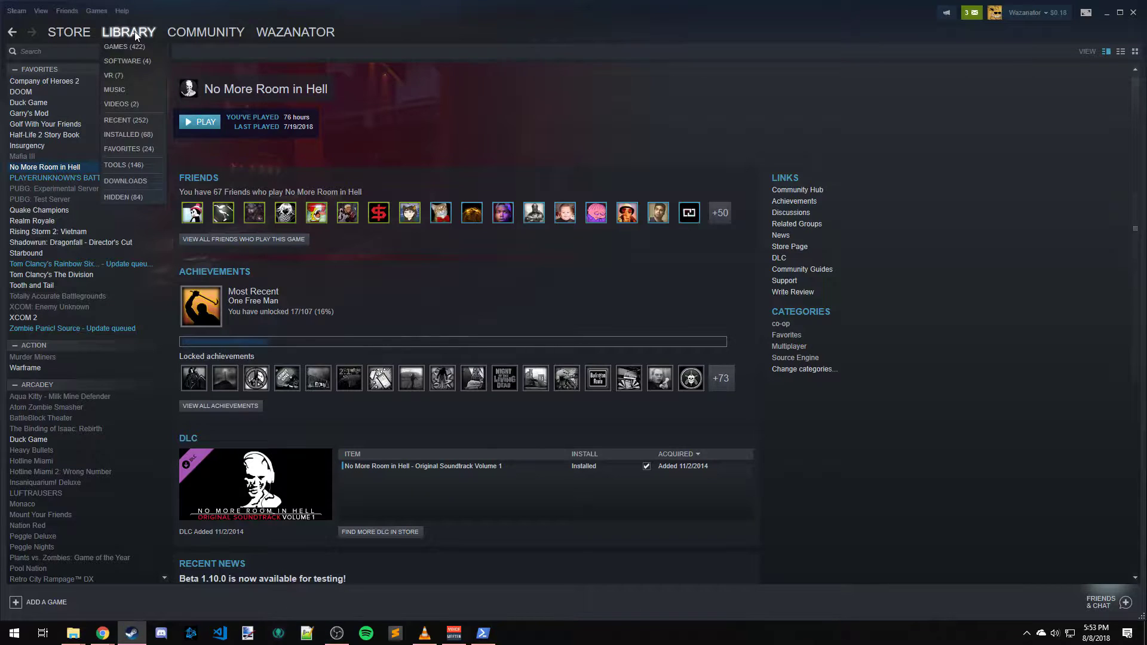
{"action": "left_click", "coordinate": [127, 166]}
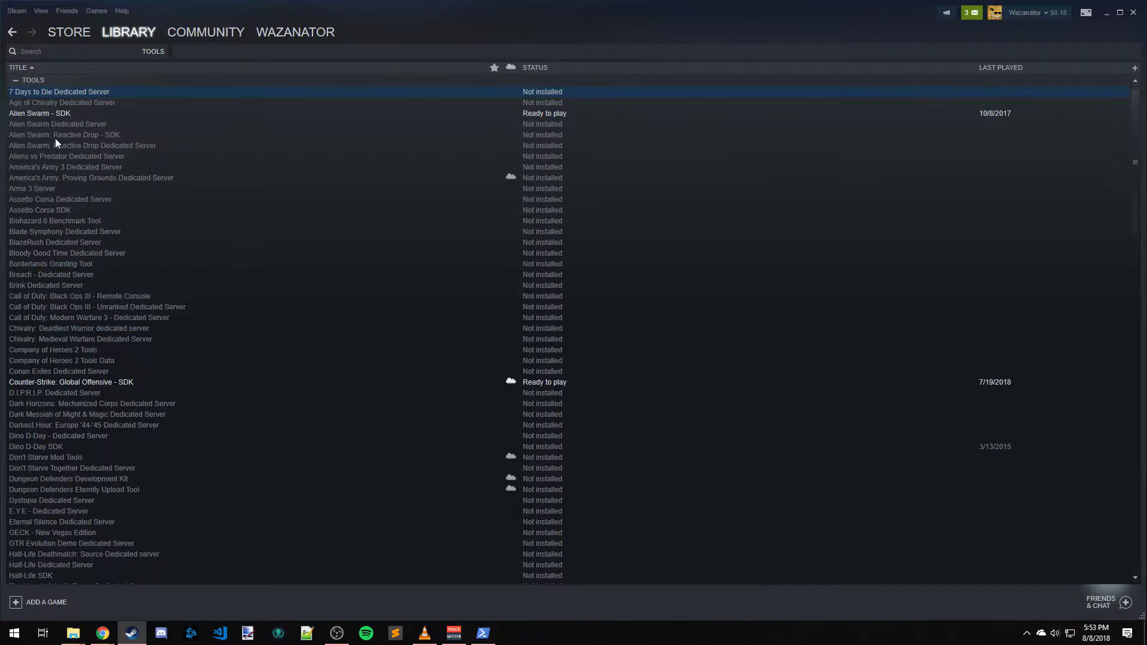
{"action": "left_click", "coordinate": [53, 54]}
{"action": "type", "text": "source"}
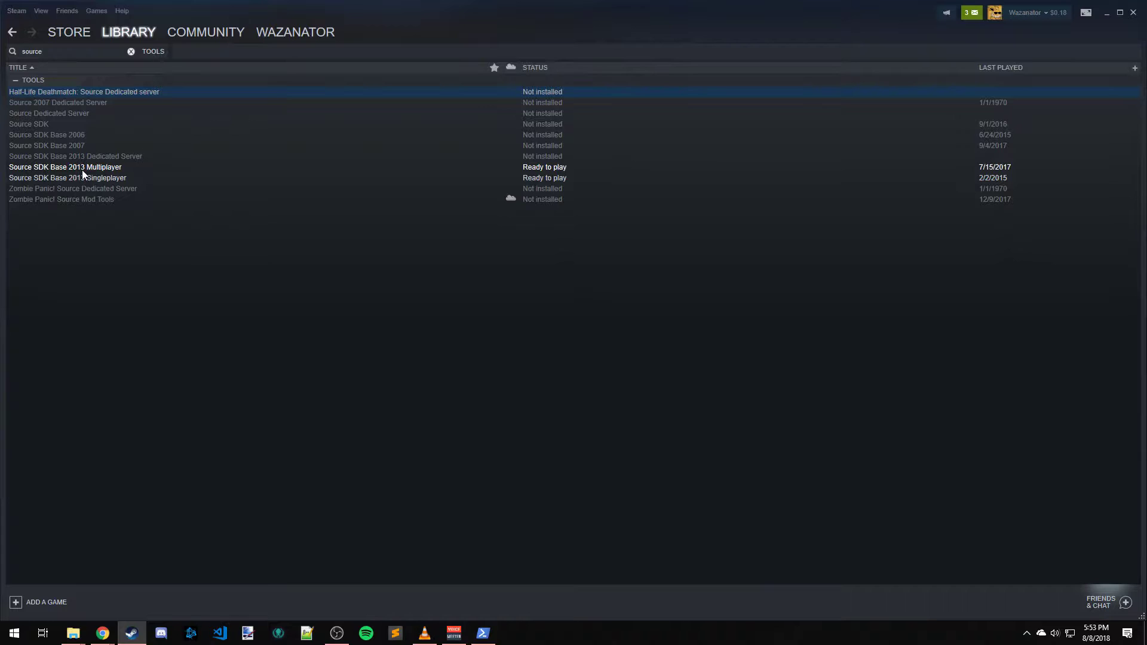
{"action": "left_click", "coordinate": [82, 170]}
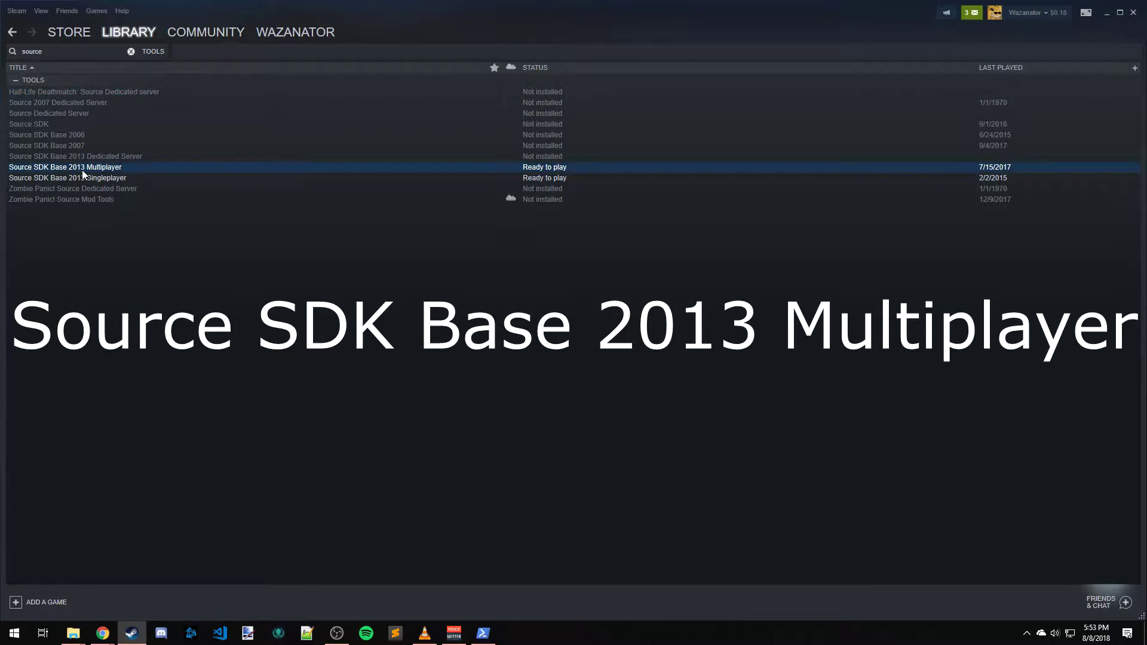
{"action": "left_click", "coordinate": [14, 13]}
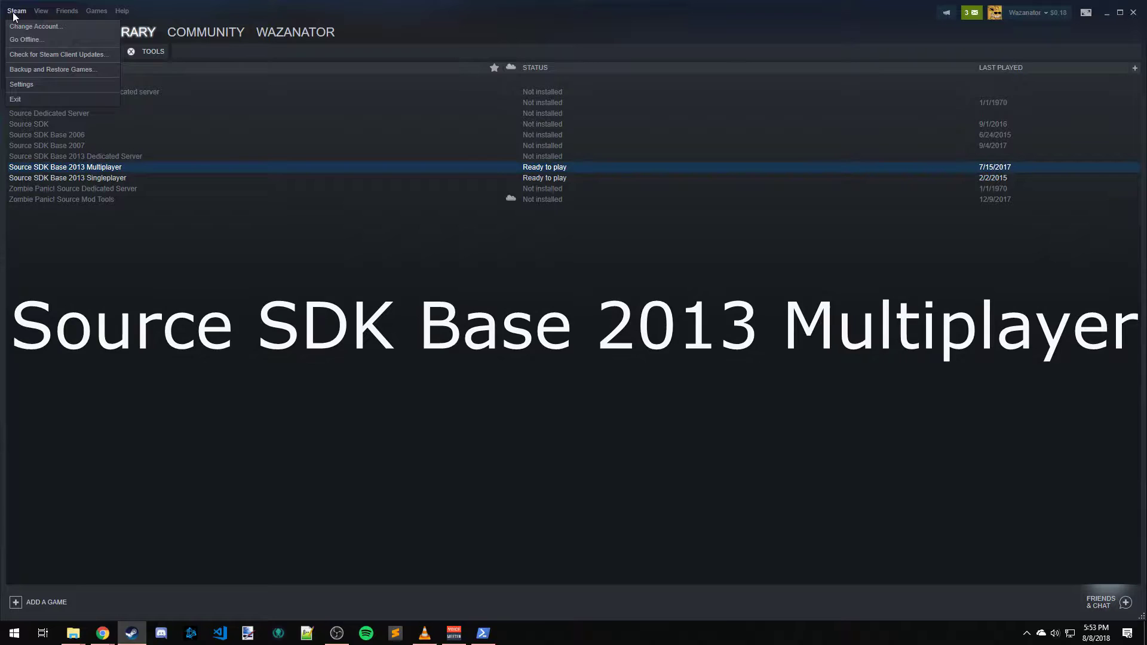
- Exit Steam and bring Chrome's Visual Studio older-downloads page to the front
{"action": "left_click", "coordinate": [22, 98]}
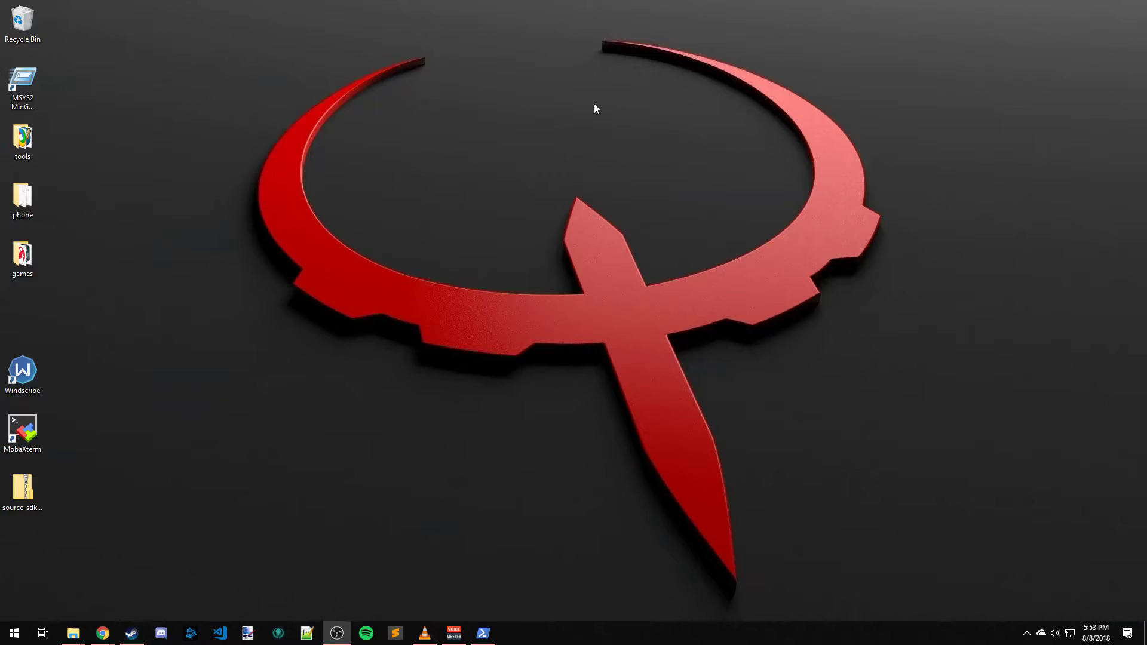
{"action": "mouse_move", "coordinate": [103, 634]}
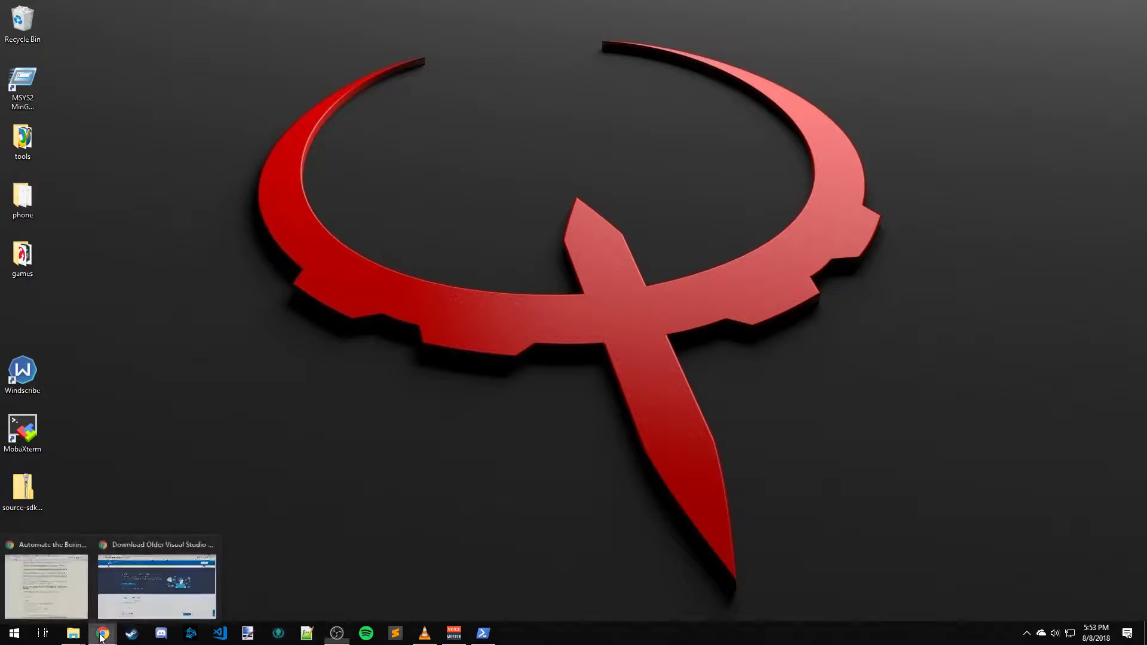
{"action": "left_click", "coordinate": [144, 575]}
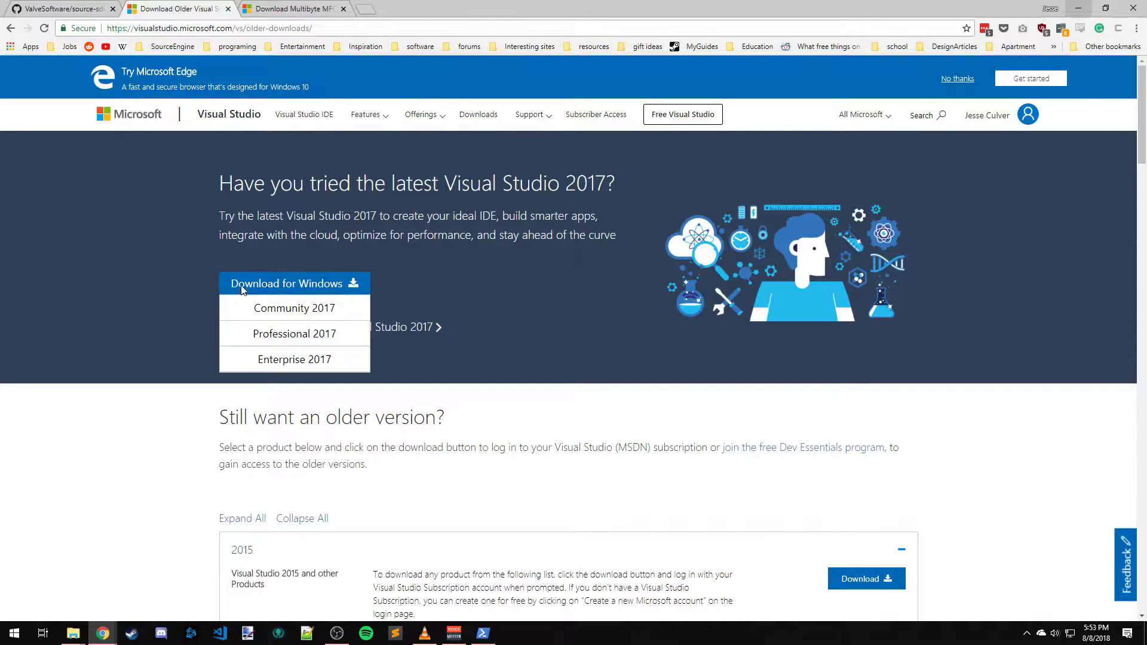
- Scroll to the Visual Studio 2013 section, checking the page's full address on the way
{"action": "scroll", "coordinate": [473, 213], "scroll_direction": "down", "scroll_amount": 3}
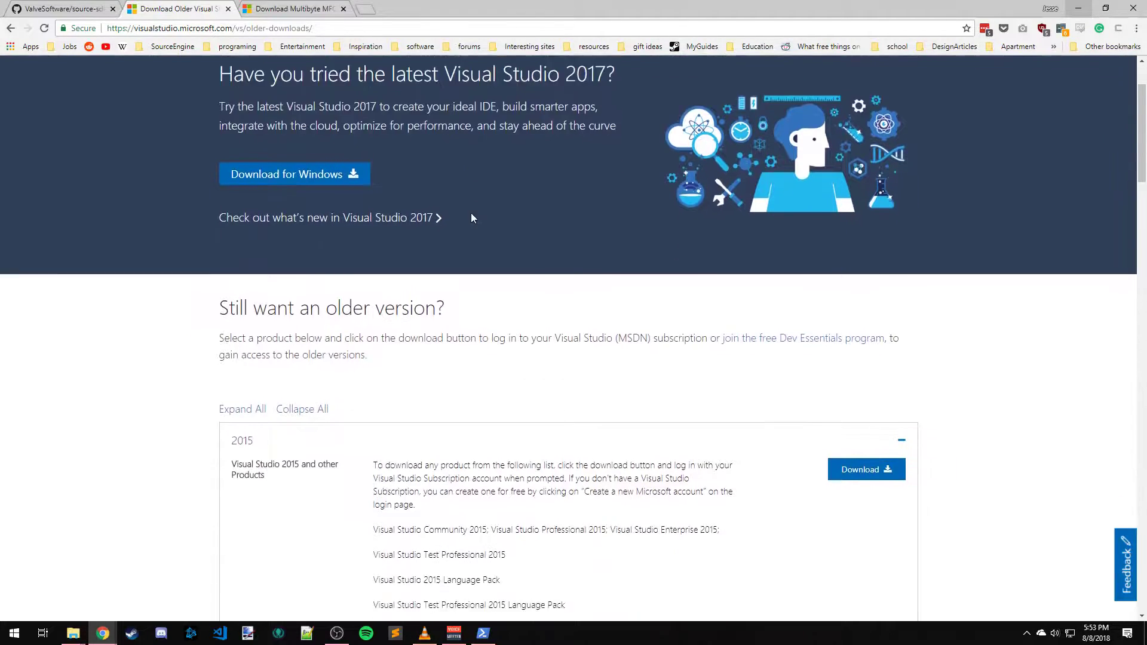
{"action": "scroll", "coordinate": [333, 384], "scroll_direction": "up", "scroll_amount": 3}
{"action": "scroll", "coordinate": [534, 209], "scroll_direction": "down", "scroll_amount": 10}
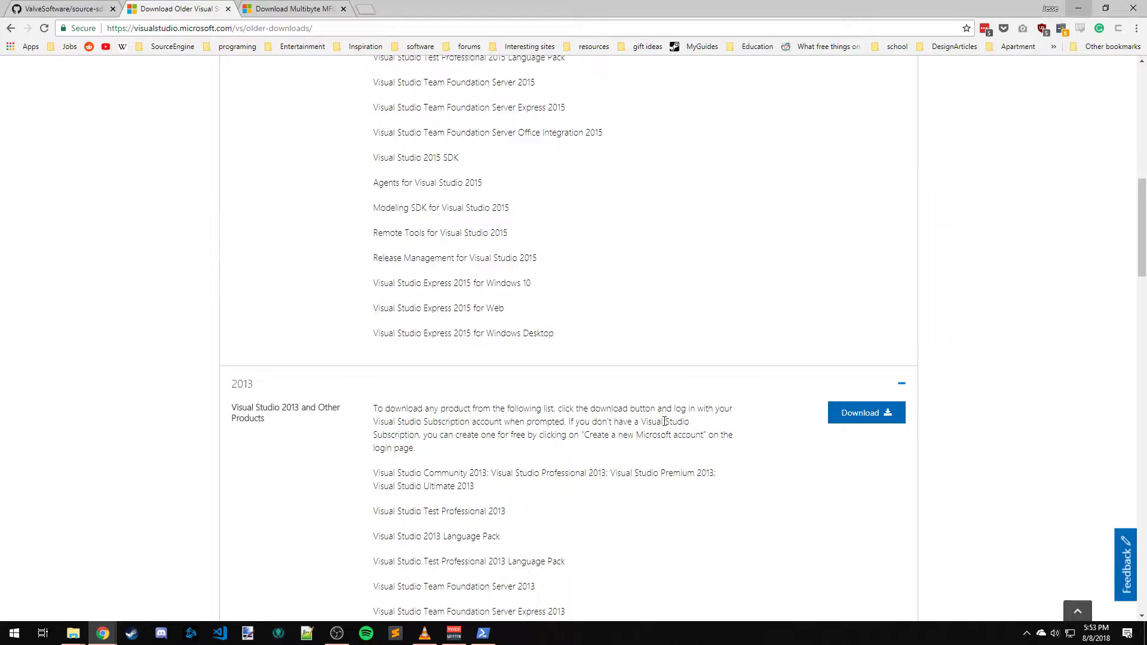
{"action": "scroll", "coordinate": [707, 472], "scroll_direction": "down", "scroll_amount": 3}
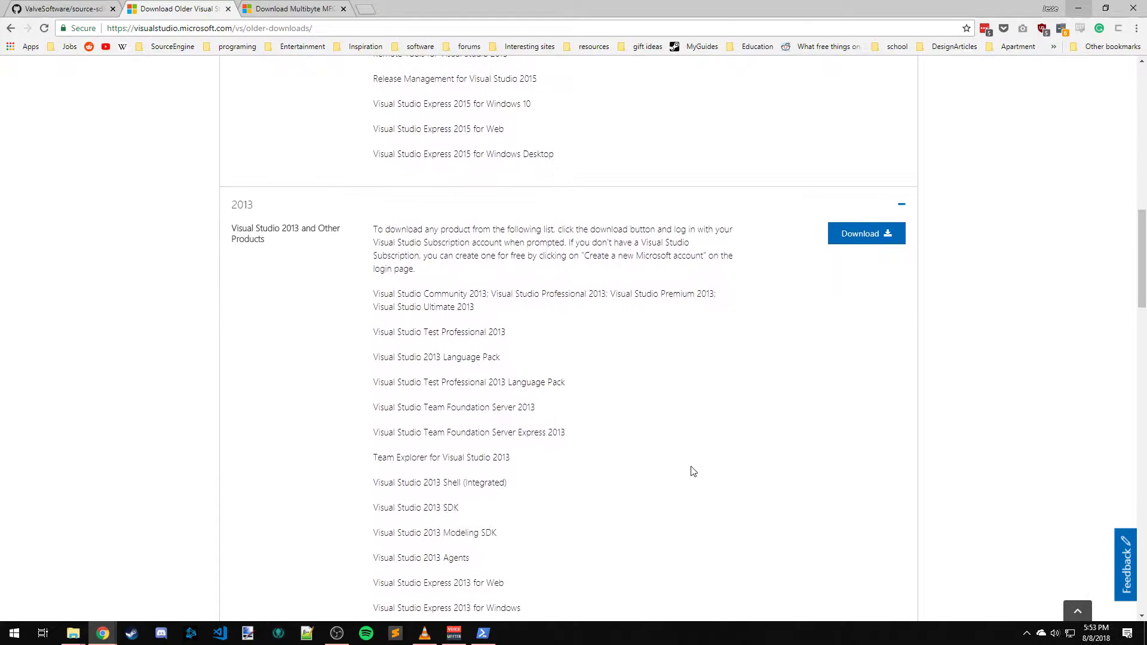
{"action": "left_click", "coordinate": [139, 27]}
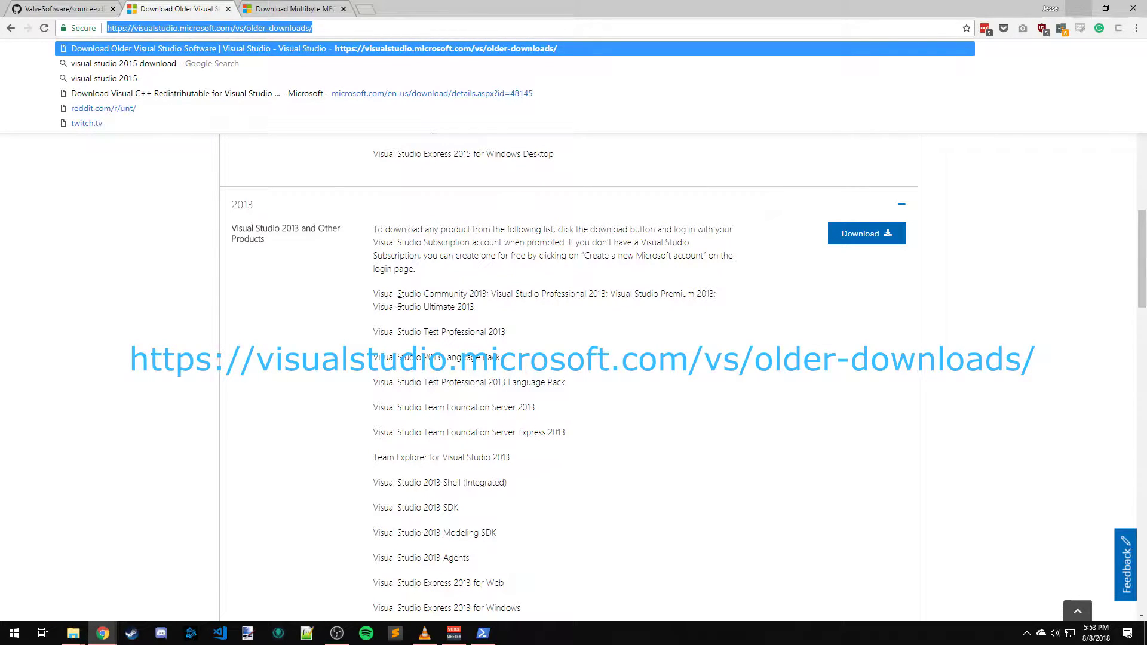
{"action": "left_click", "coordinate": [631, 274]}
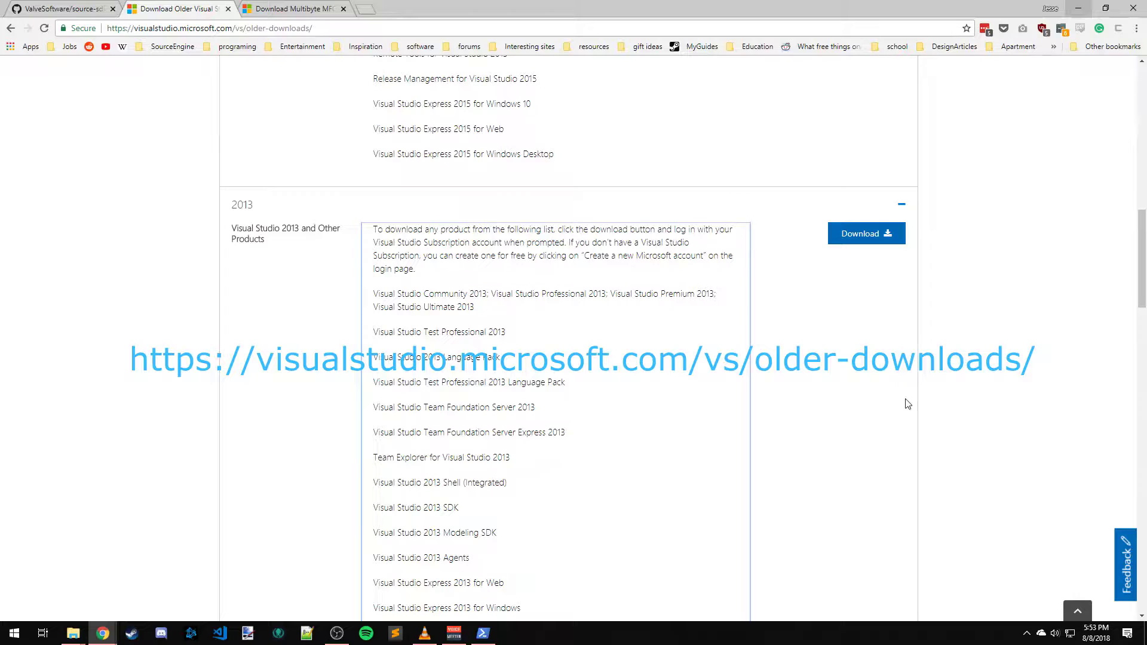
{"action": "scroll", "coordinate": [719, 338], "scroll_direction": "up", "scroll_amount": 15}
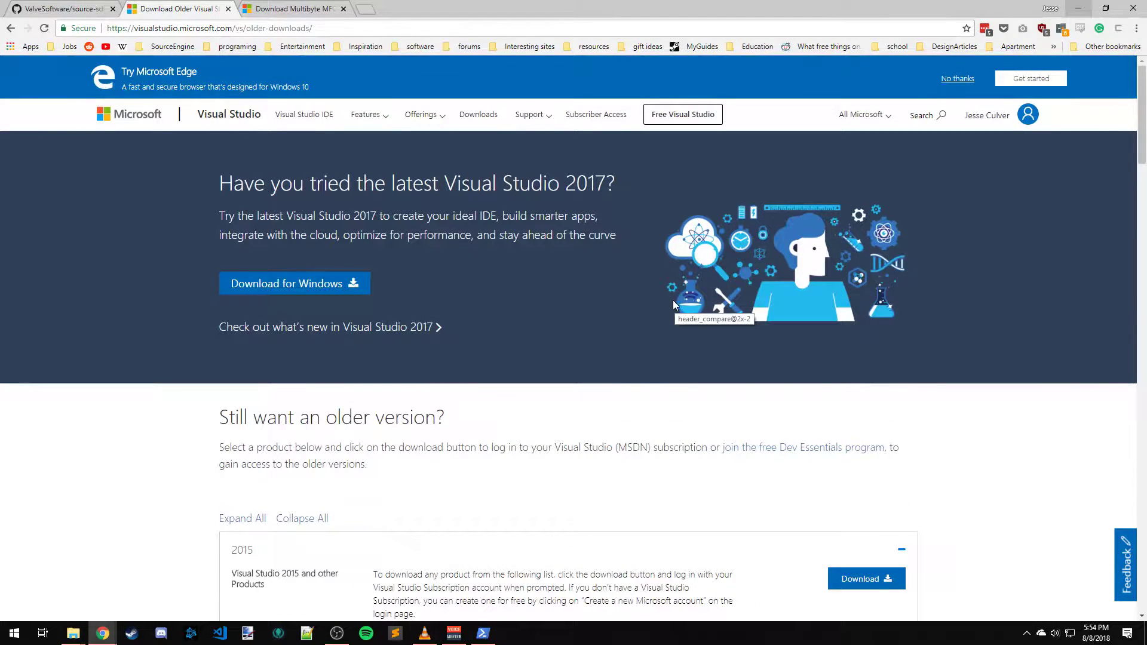
{"action": "scroll", "coordinate": [673, 300], "scroll_direction": "down", "scroll_amount": 6}
{"action": "scroll", "coordinate": [674, 303], "scroll_direction": "down", "scroll_amount": 9}
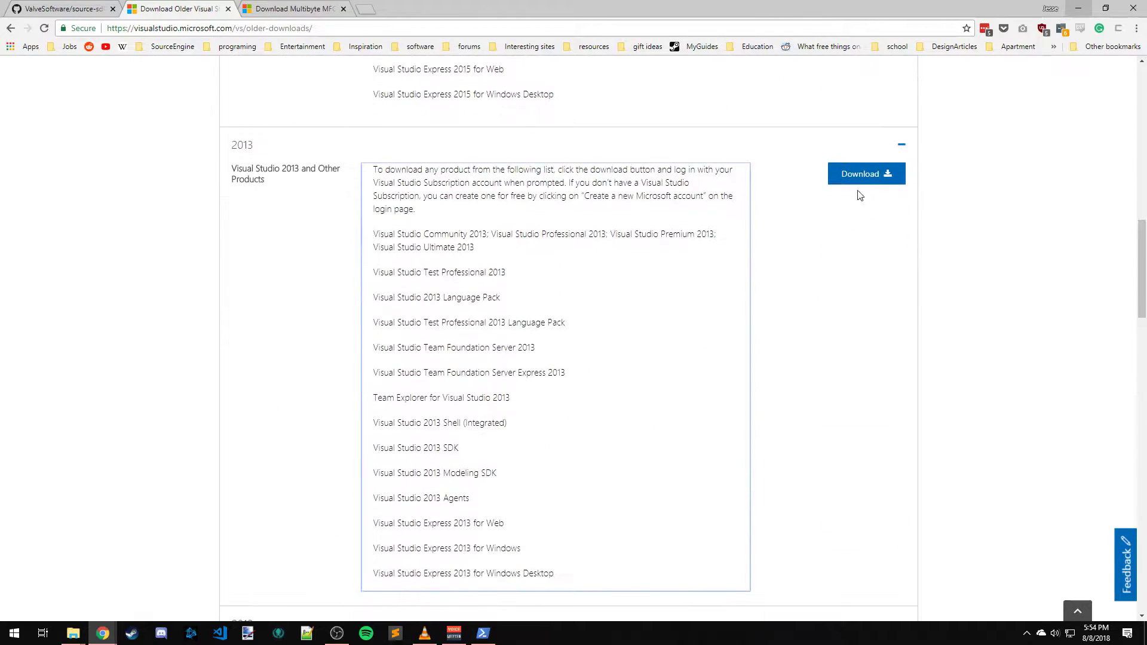
- Expand the 2013 downloads, set Community 2013 with Update 5 to EXE, and close the tab
{"action": "left_click", "coordinate": [871, 180]}
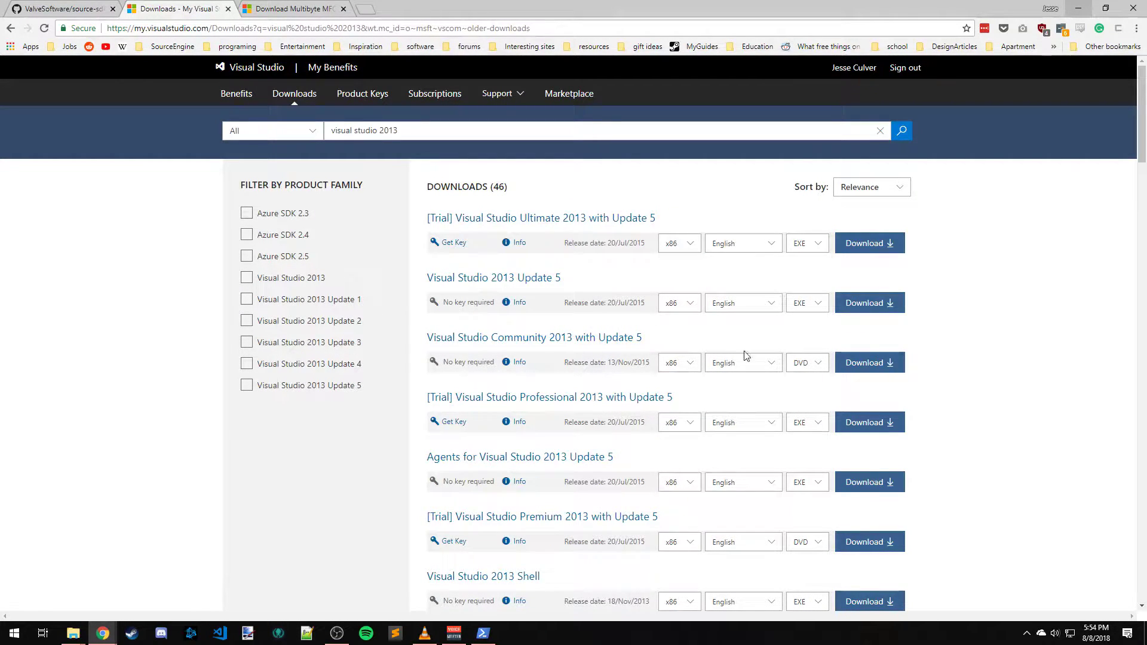
{"action": "left_click", "coordinate": [805, 367]}
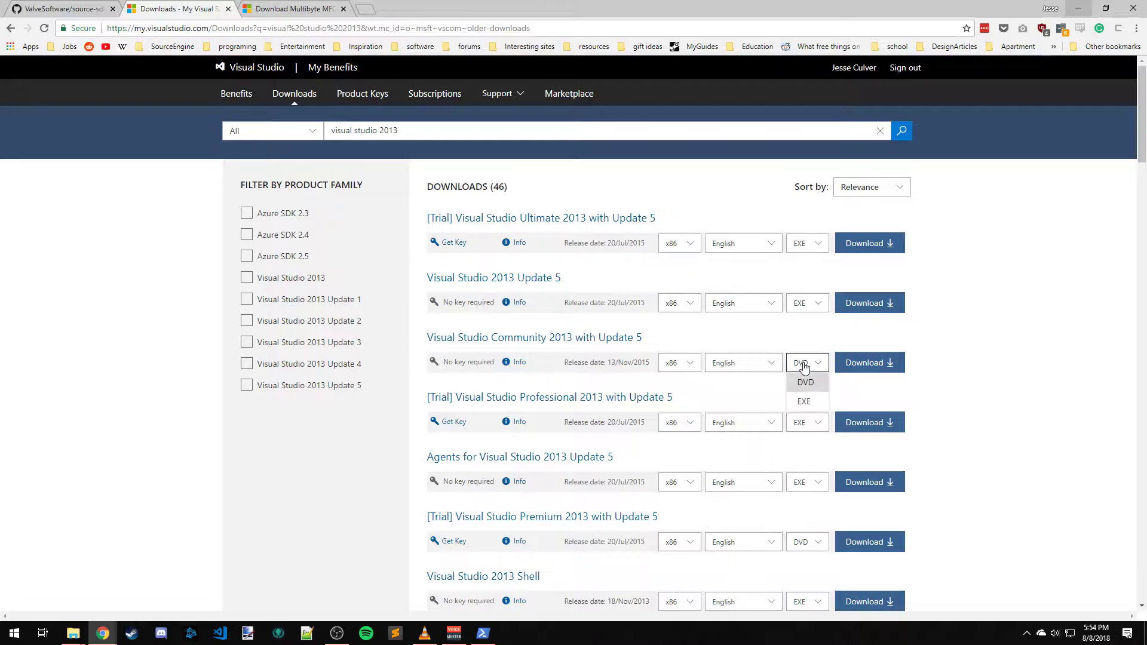
{"action": "left_click", "coordinate": [804, 402]}
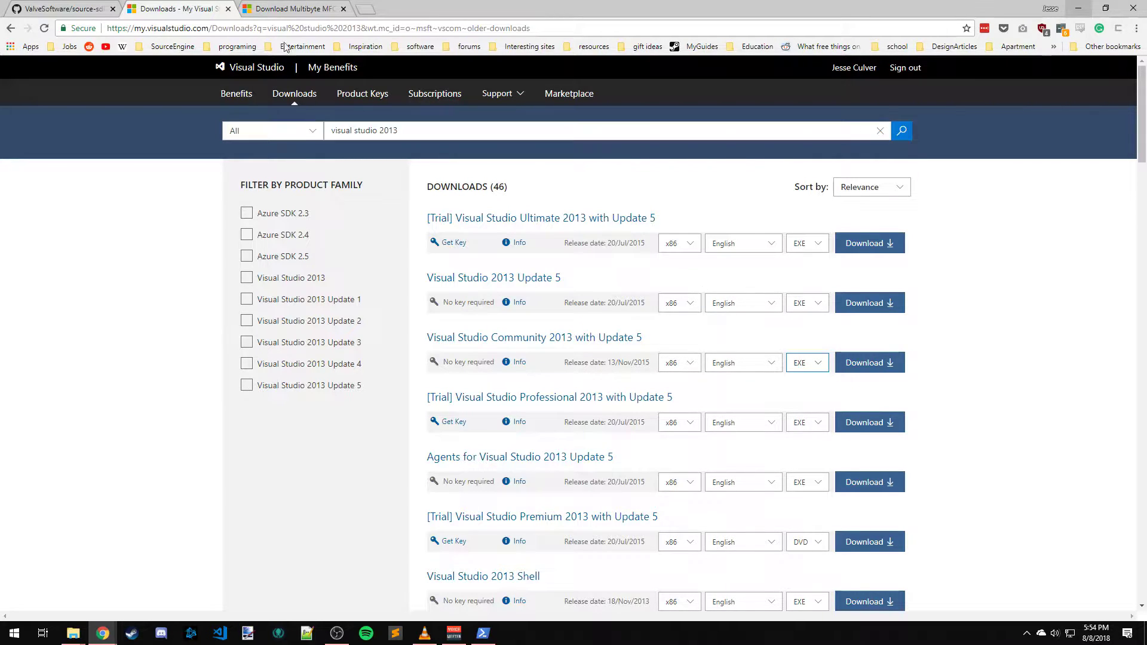
{"action": "left_click", "coordinate": [228, 10]}
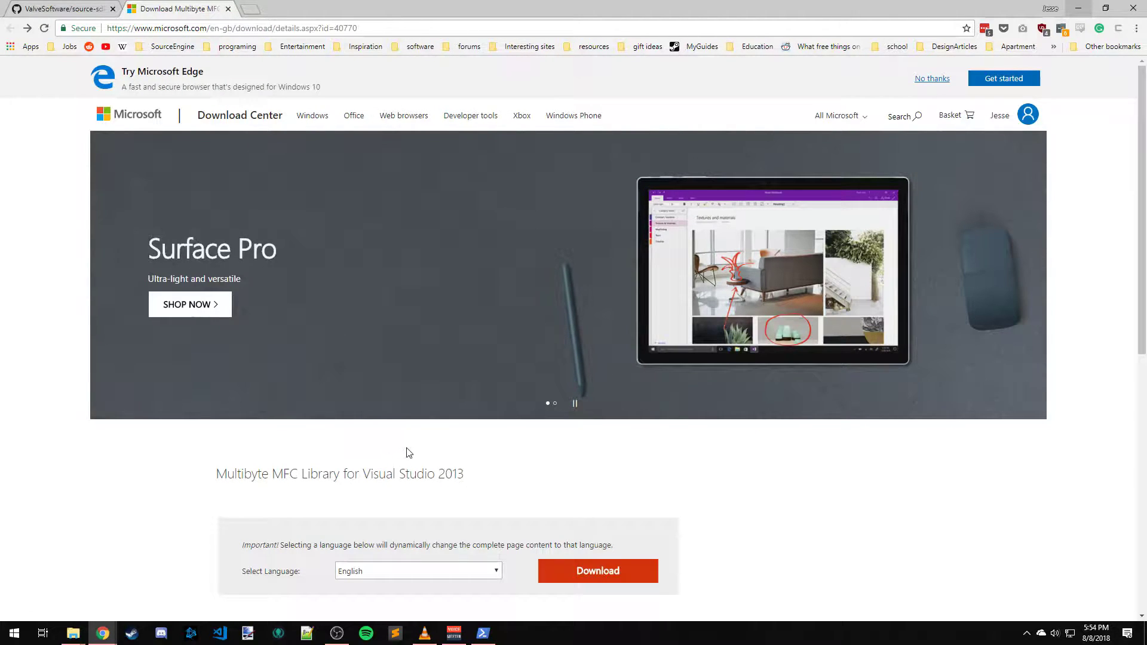
- Download the Multibyte MFC Library installer vc_mbcsmfc.exe, then close the MFC download tab
{"action": "scroll", "coordinate": [412, 454], "scroll_direction": "down", "scroll_amount": 1}
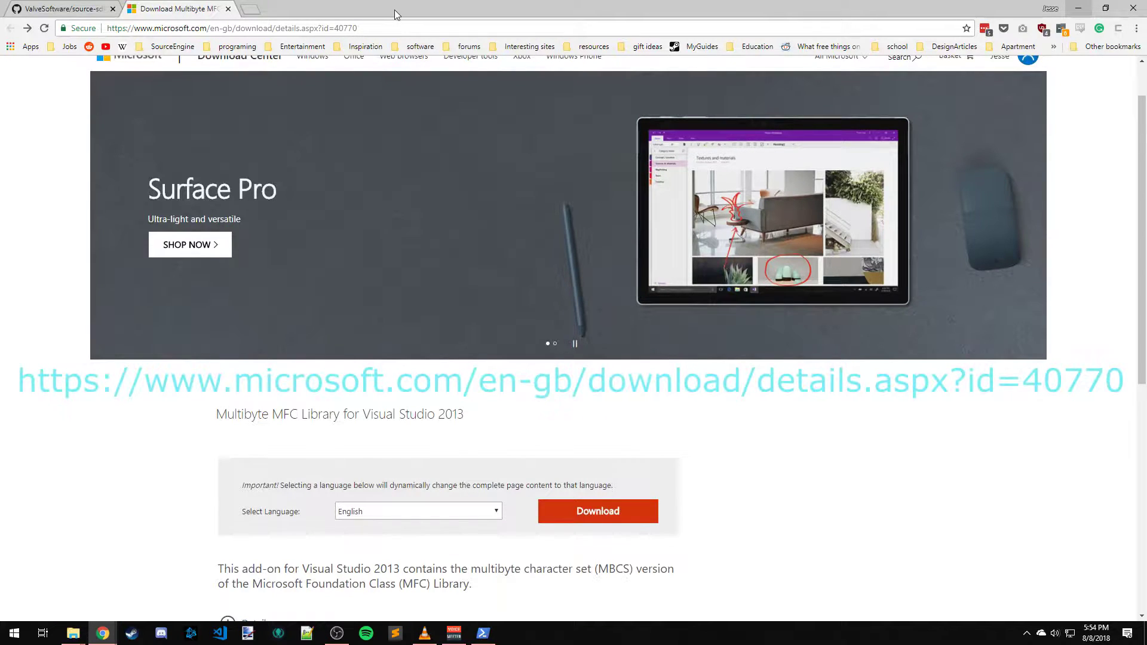
{"action": "left_click", "coordinate": [573, 520]}
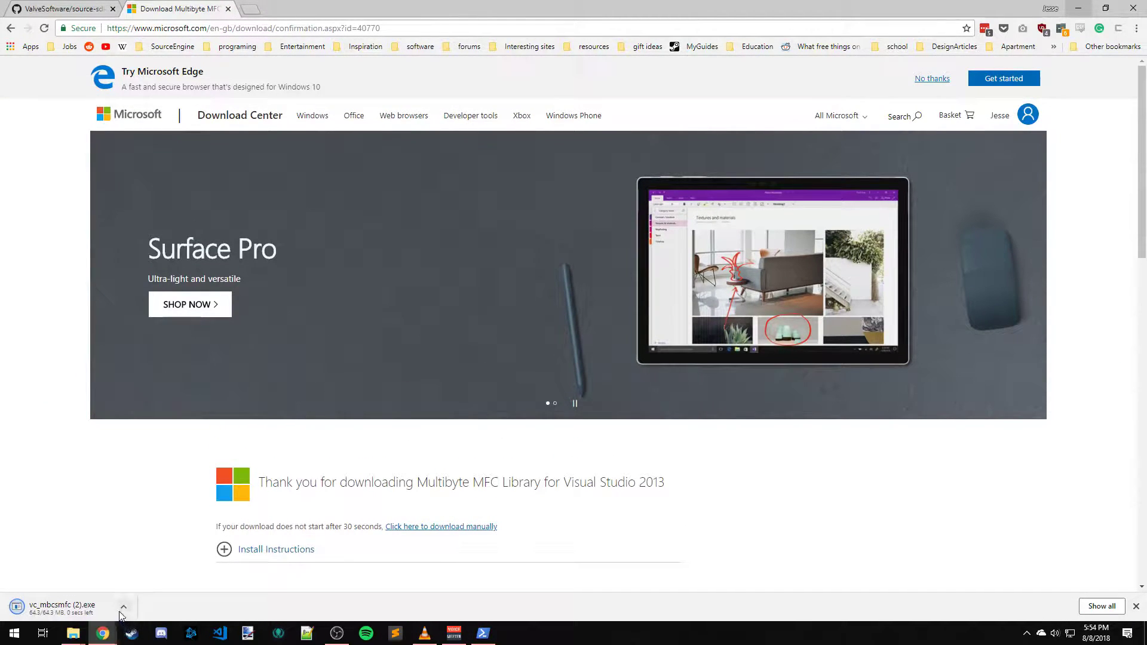
{"action": "left_click", "coordinate": [123, 608]}
{"action": "left_click", "coordinate": [145, 593]}
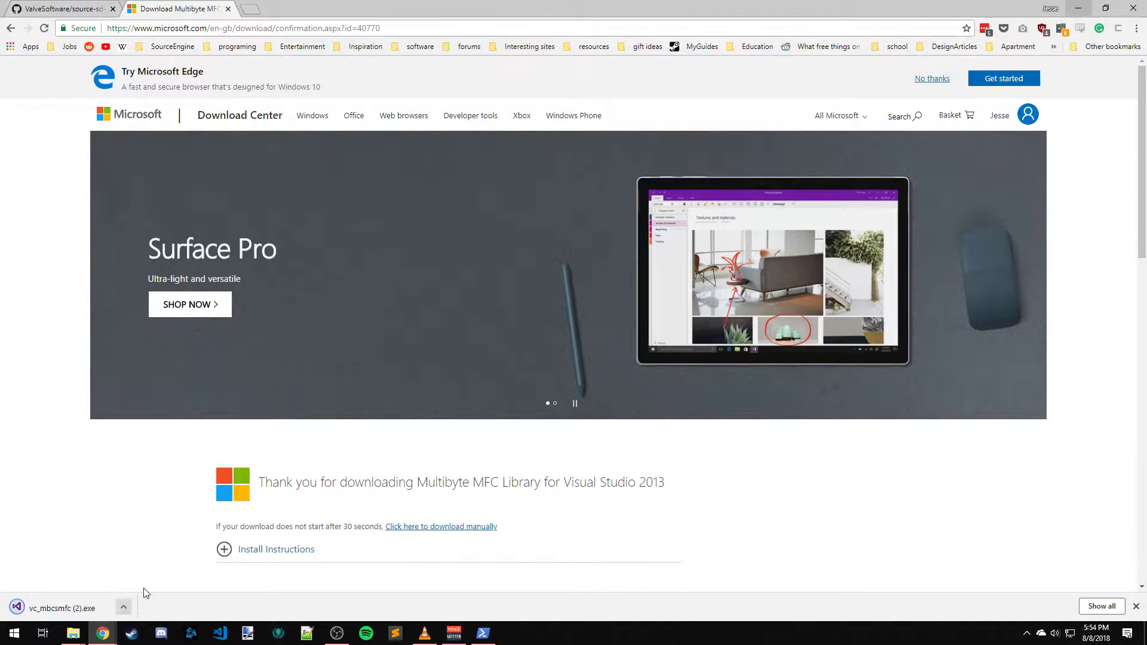
{"action": "left_click", "coordinate": [228, 10]}
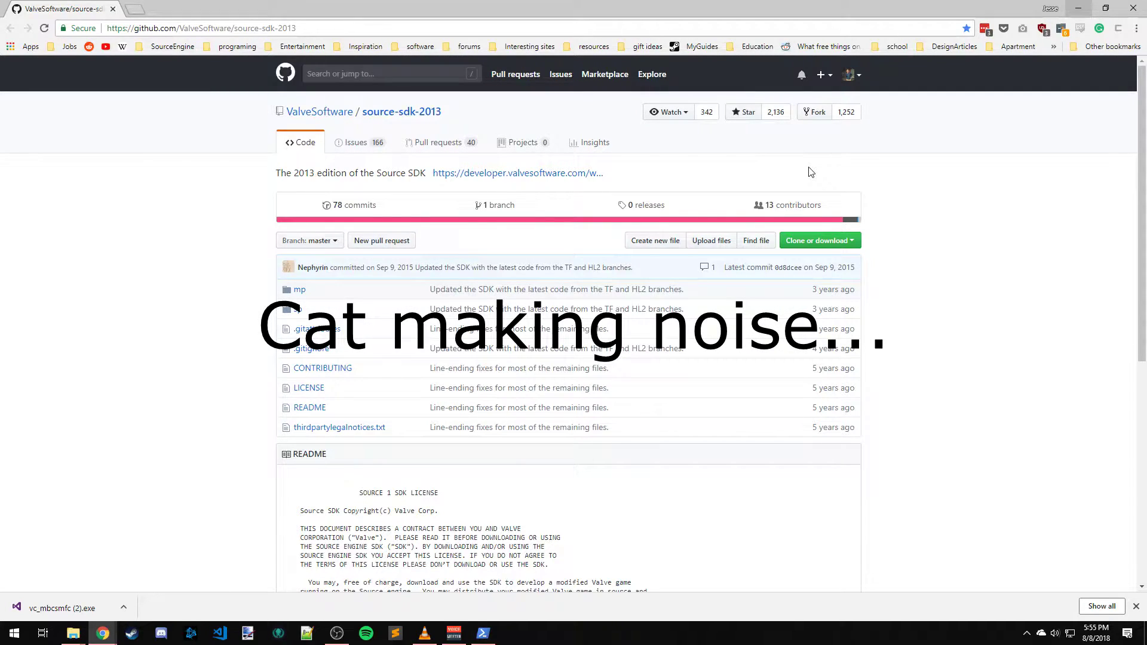
- Check the repository's Clone or download menu for Download ZIP, then close Chrome
{"action": "left_click", "coordinate": [851, 241]}
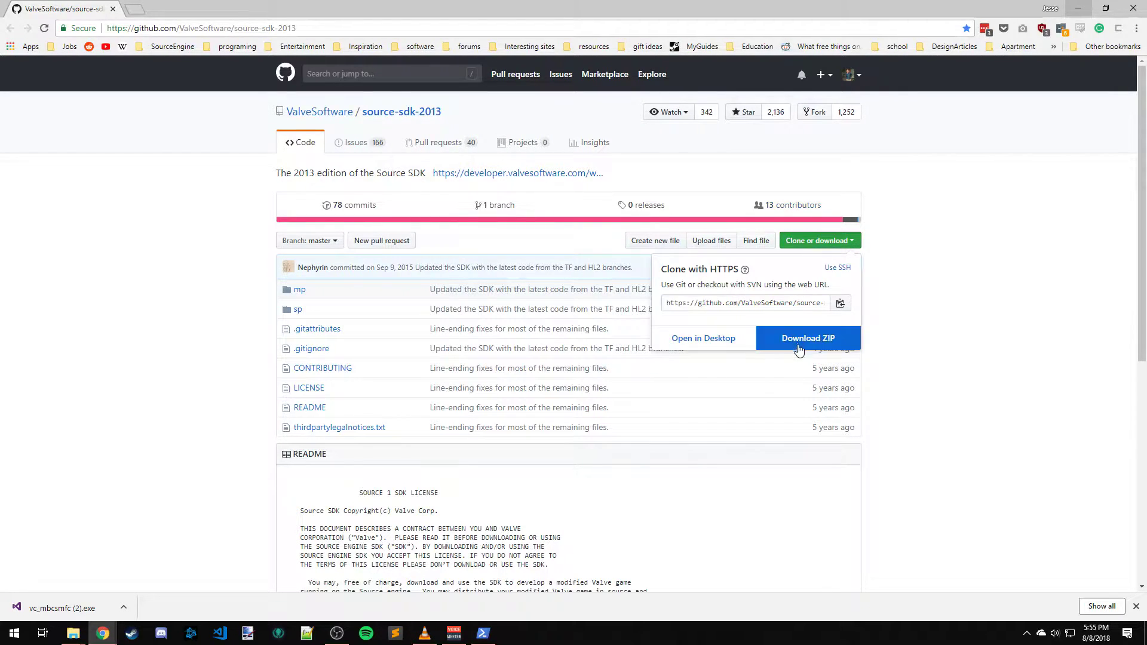
{"action": "left_click", "coordinate": [855, 245]}
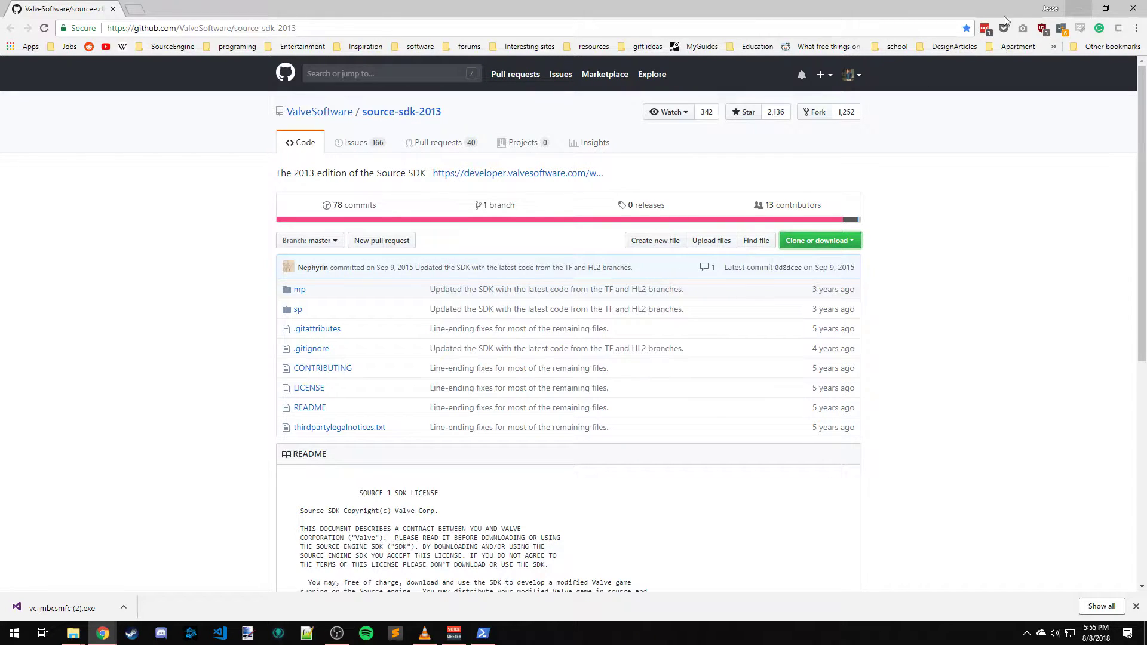
{"action": "left_click", "coordinate": [1131, 6]}
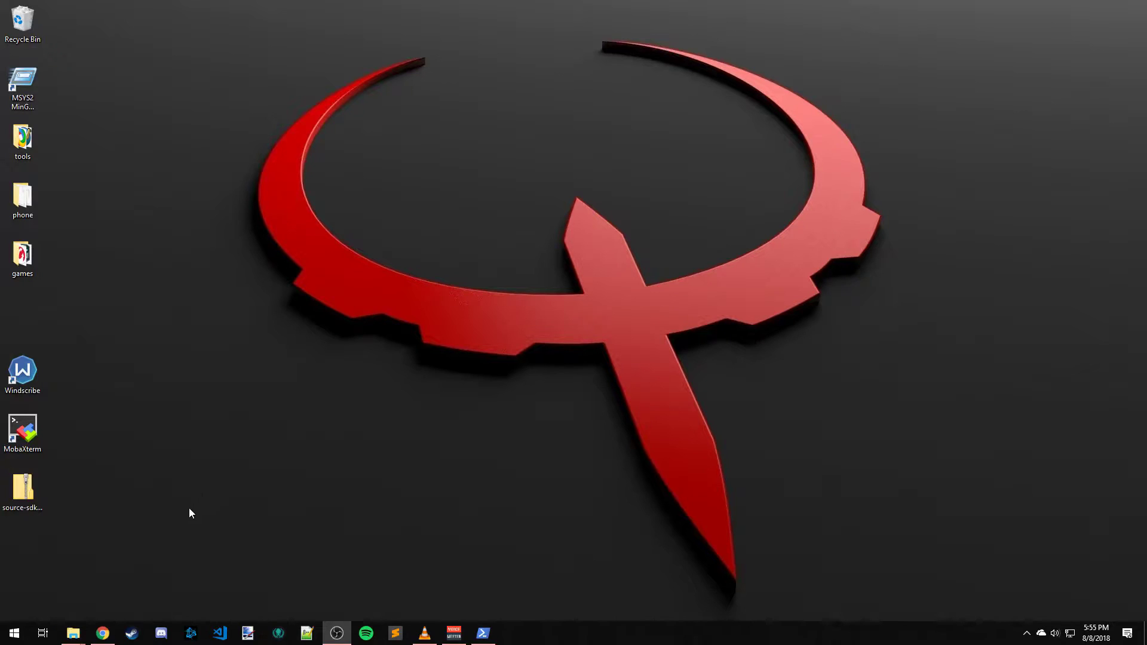
- Launch the Visual Studio Community 2013 installer, accept the license, and opt out of the improvement program
{"action": "mouse_move", "coordinate": [75, 635]}
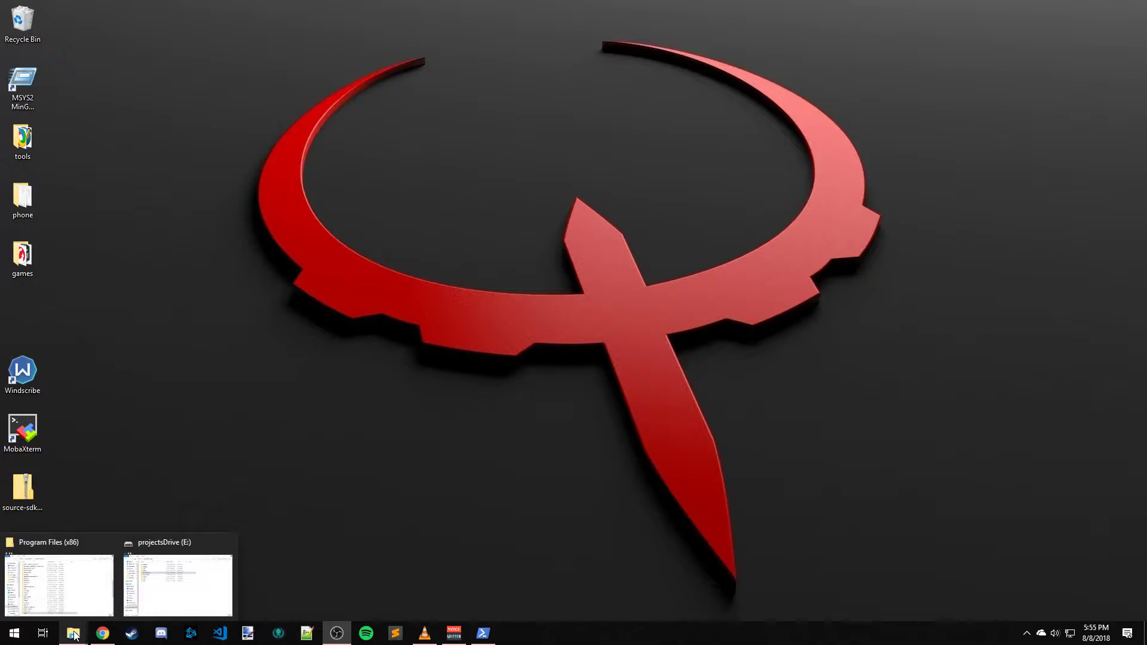
{"action": "left_click", "coordinate": [71, 600]}
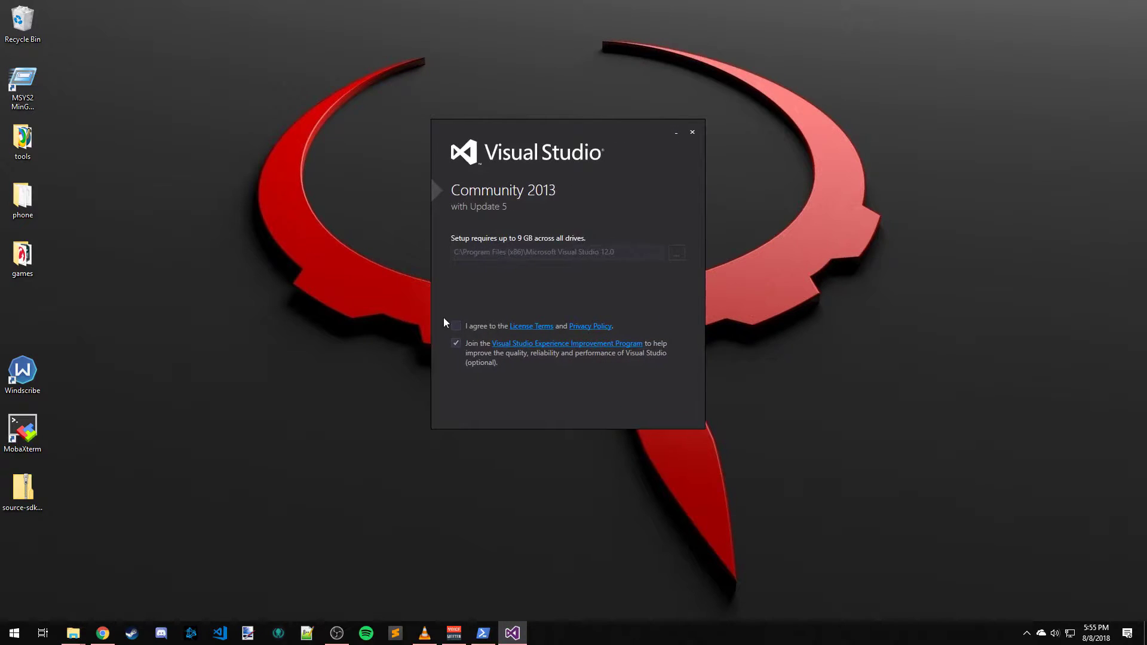
{"action": "left_click", "coordinate": [455, 327]}
{"action": "left_click", "coordinate": [456, 348]}
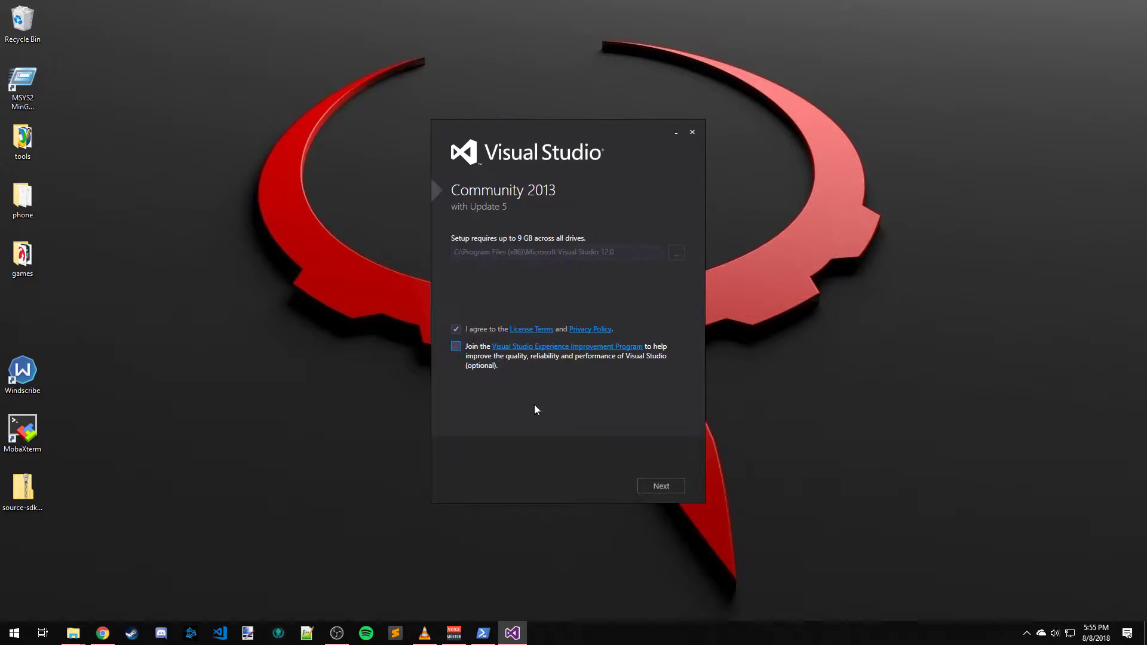
{"action": "left_click", "coordinate": [659, 491]}
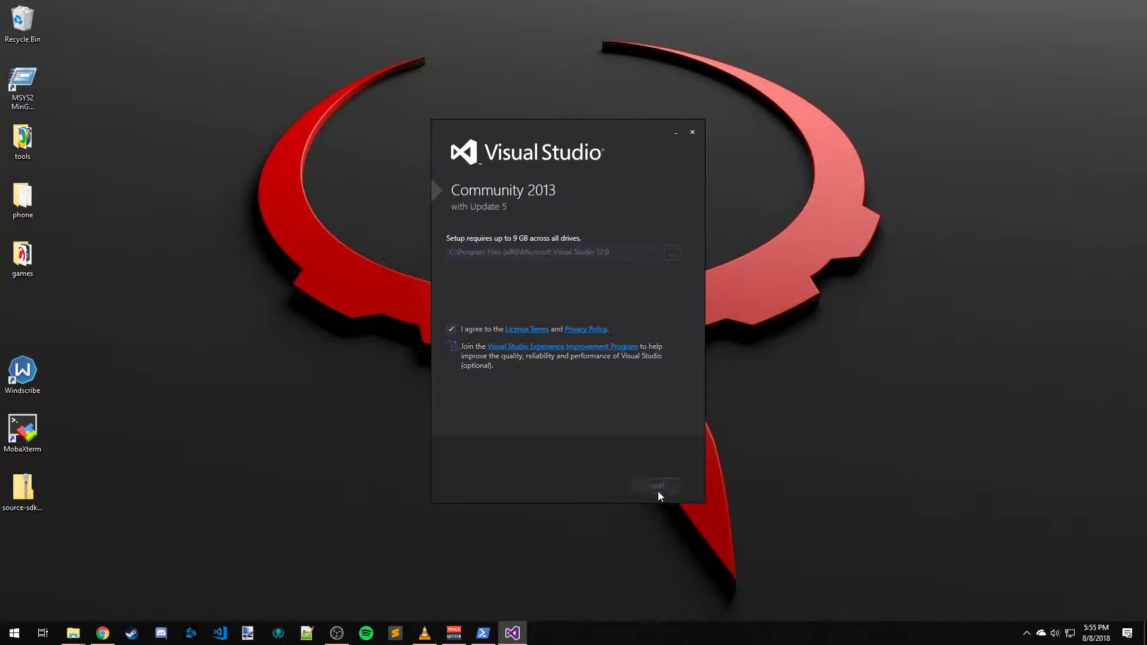
- Drop Blend, SQL Server Data Tools, Web Developer Tools and Silverlight, keep MFC for C++, and install
{"action": "left_click", "coordinate": [465, 253]}
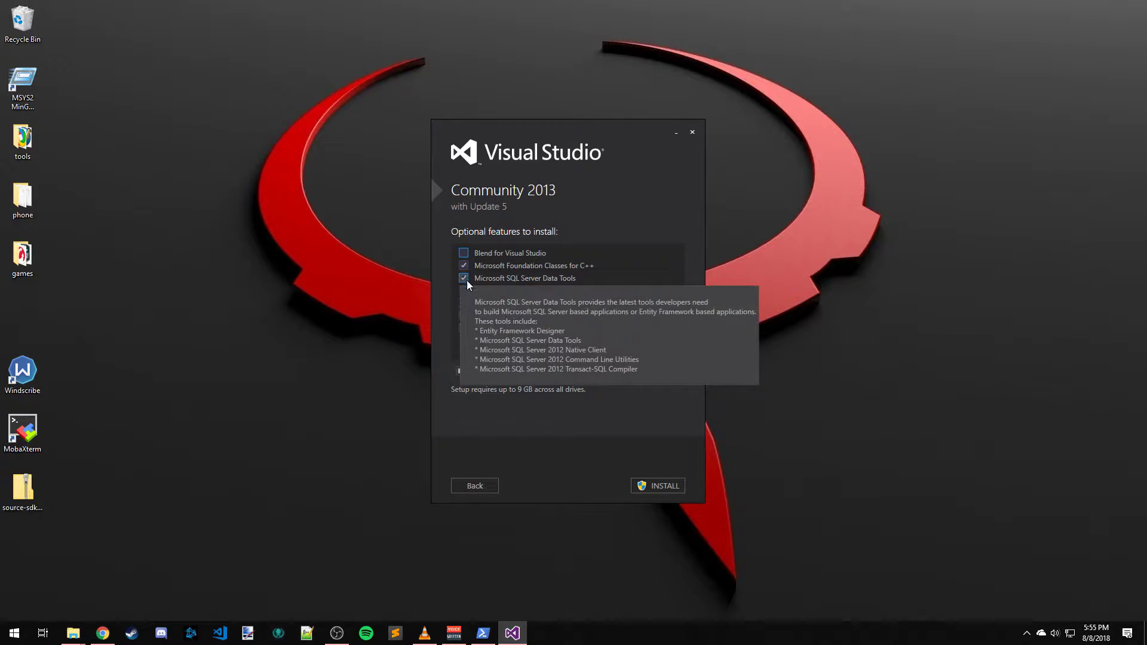
{"action": "left_click", "coordinate": [465, 279]}
{"action": "left_click", "coordinate": [464, 292]}
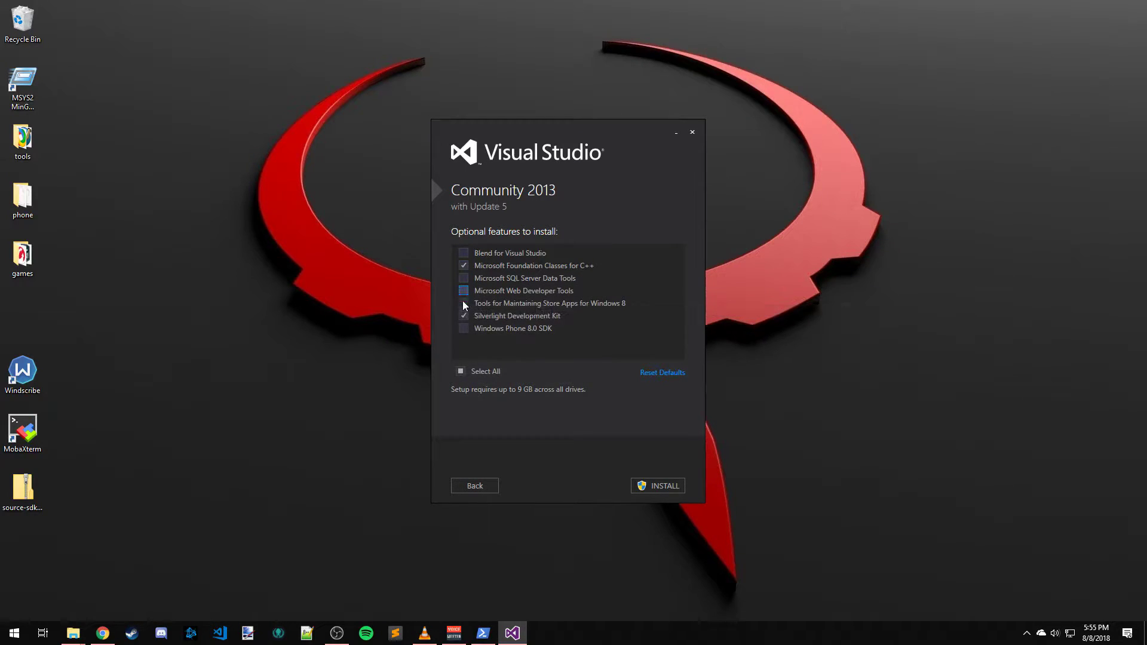
{"action": "left_click", "coordinate": [465, 316]}
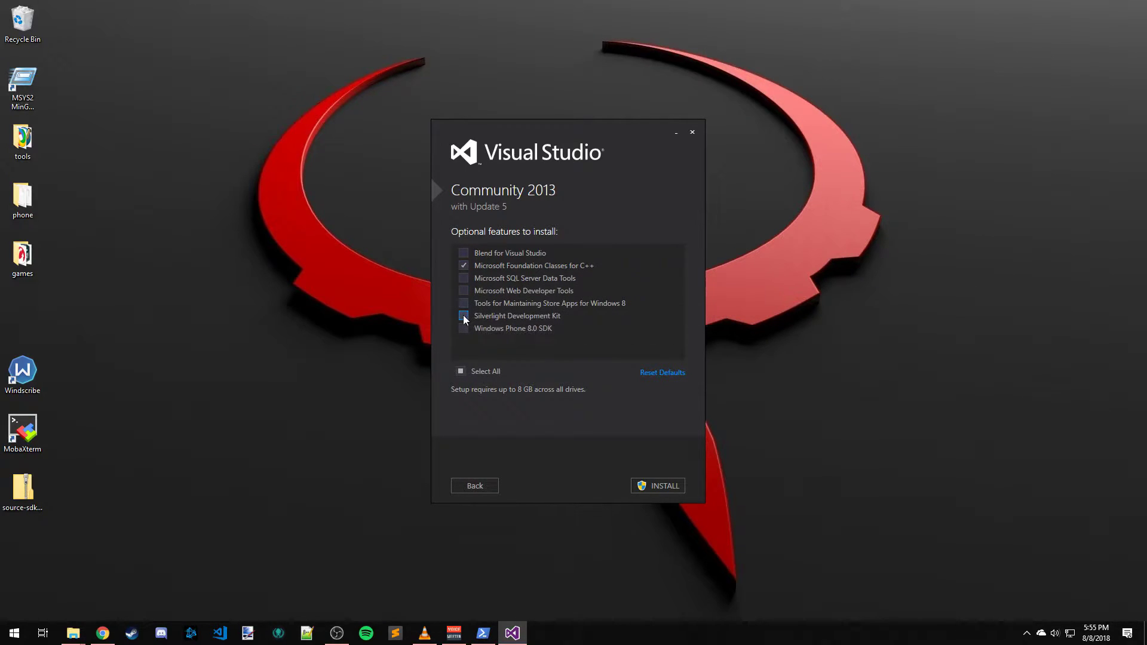
{"action": "left_click", "coordinate": [464, 267]}
{"action": "left_click", "coordinate": [661, 484]}
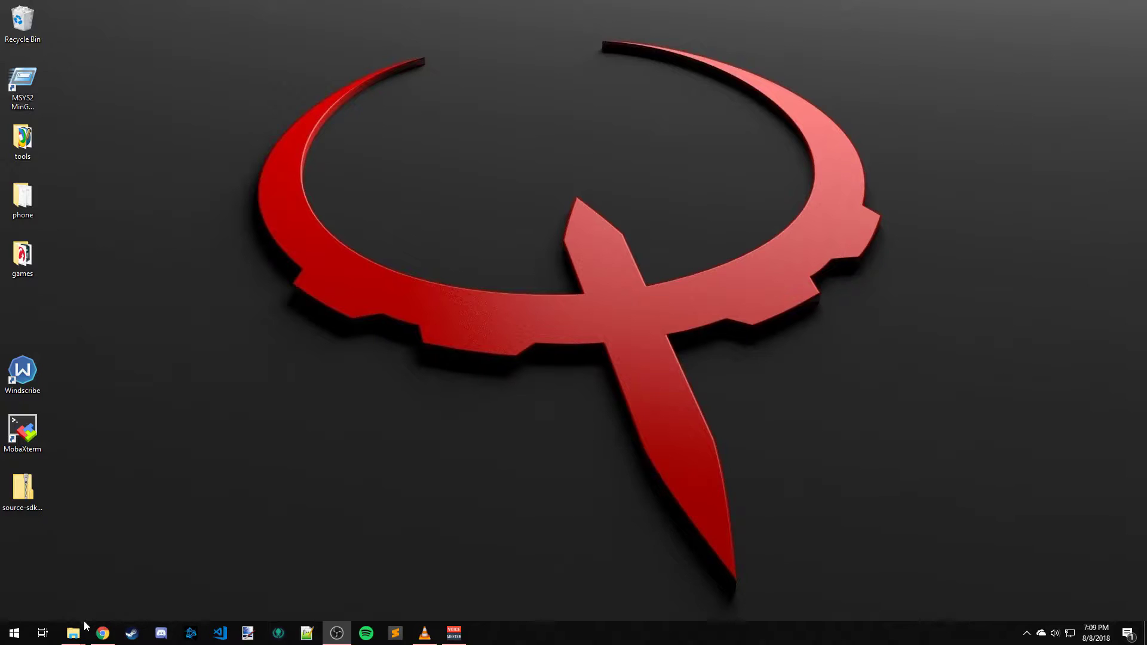
- Create a new folder named mymod in projectsDrive (E:)\SourceEngine
{"action": "mouse_move", "coordinate": [84, 628]}
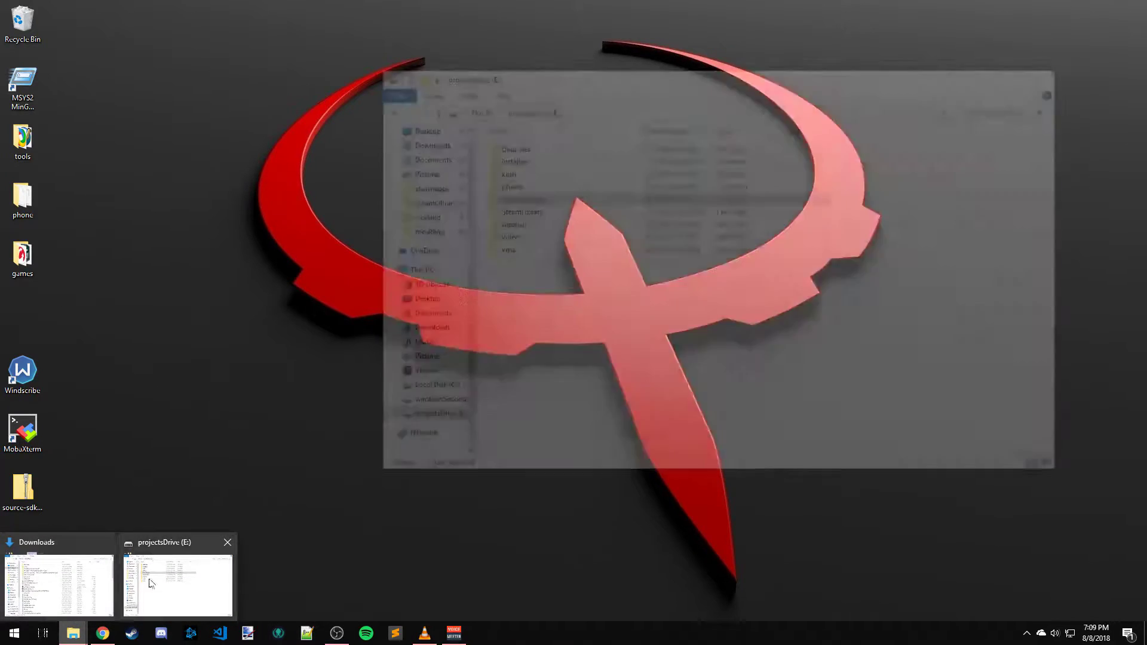
{"action": "left_click", "coordinate": [153, 575]}
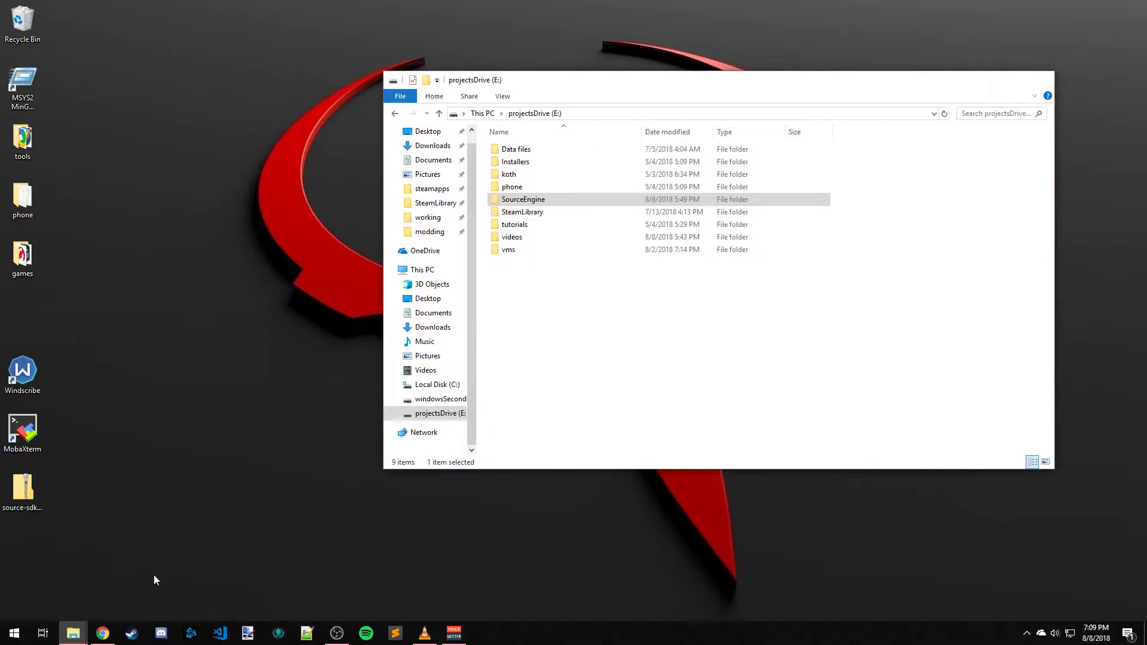
{"action": "double_click", "coordinate": [523, 200]}
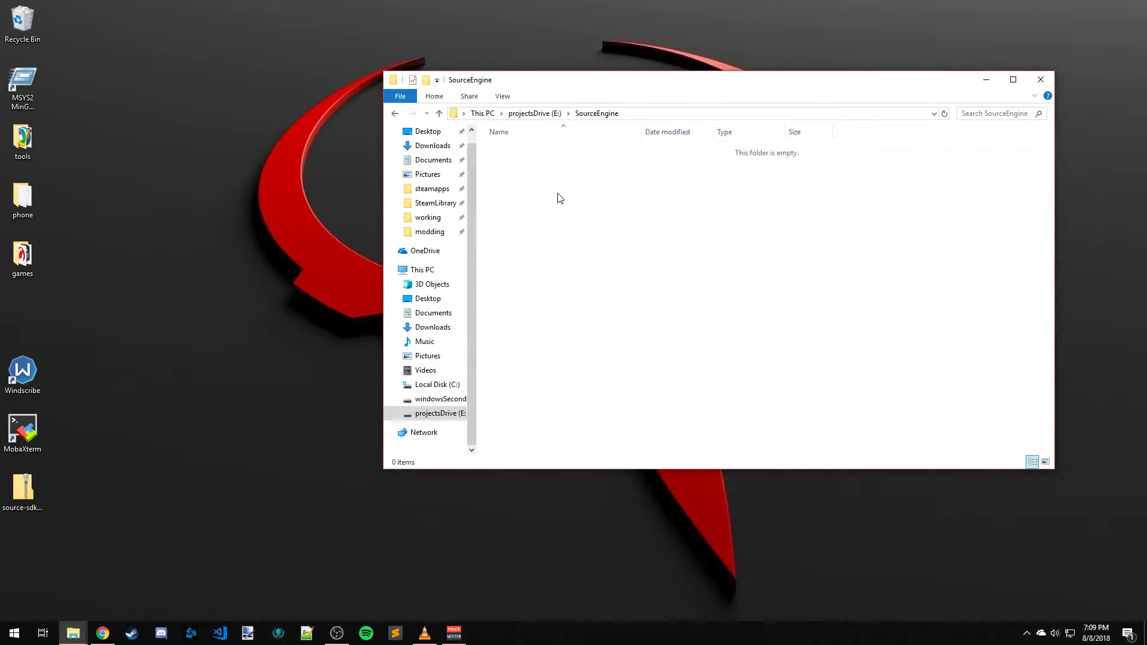
{"action": "key", "text": "ctrl+shift+n"}
{"action": "type", "text": "mymod"}
{"action": "key", "text": "Return"}
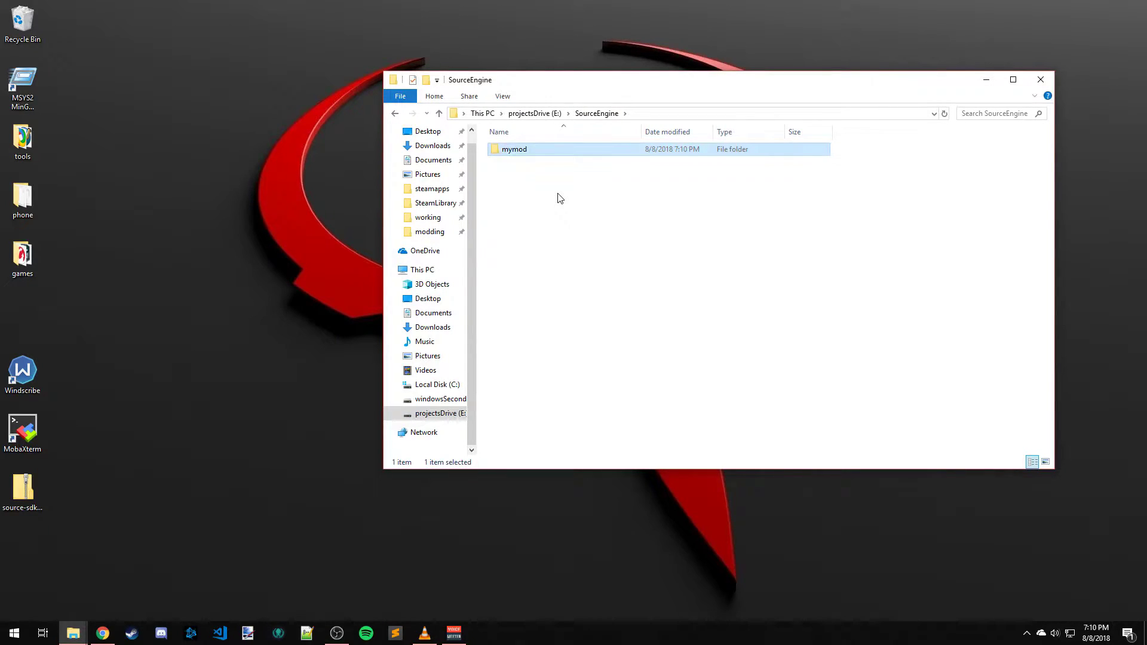
- Open the empty mymod folder and the source-sdk-2013-master.zip archive side by side
{"action": "left_click", "coordinate": [550, 161]}
{"action": "double_click", "coordinate": [545, 153]}
{"action": "left_click_drag", "start_coordinate": [583, 90], "coordinate": [397, 82]}
{"action": "double_click", "coordinate": [22, 489]}
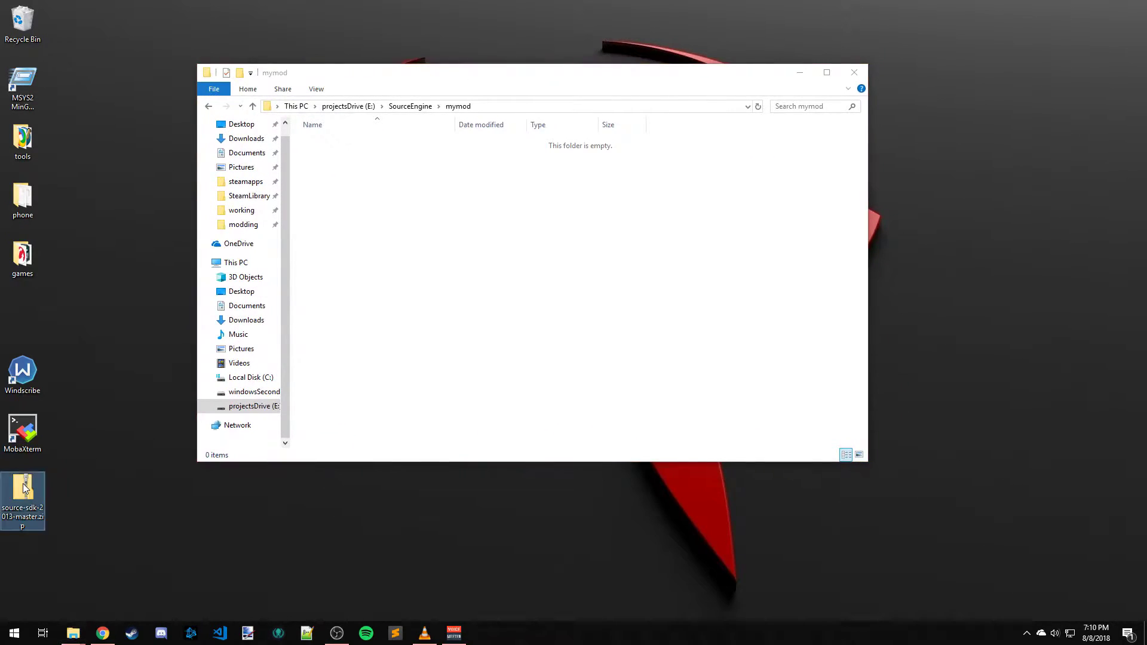
{"action": "left_click_drag", "start_coordinate": [536, 89], "coordinate": [791, 127]}
- Drag the archive's mp game and src folders into mymod, then open steamapps from the taskbar jump list
{"action": "double_click", "coordinate": [624, 198]}
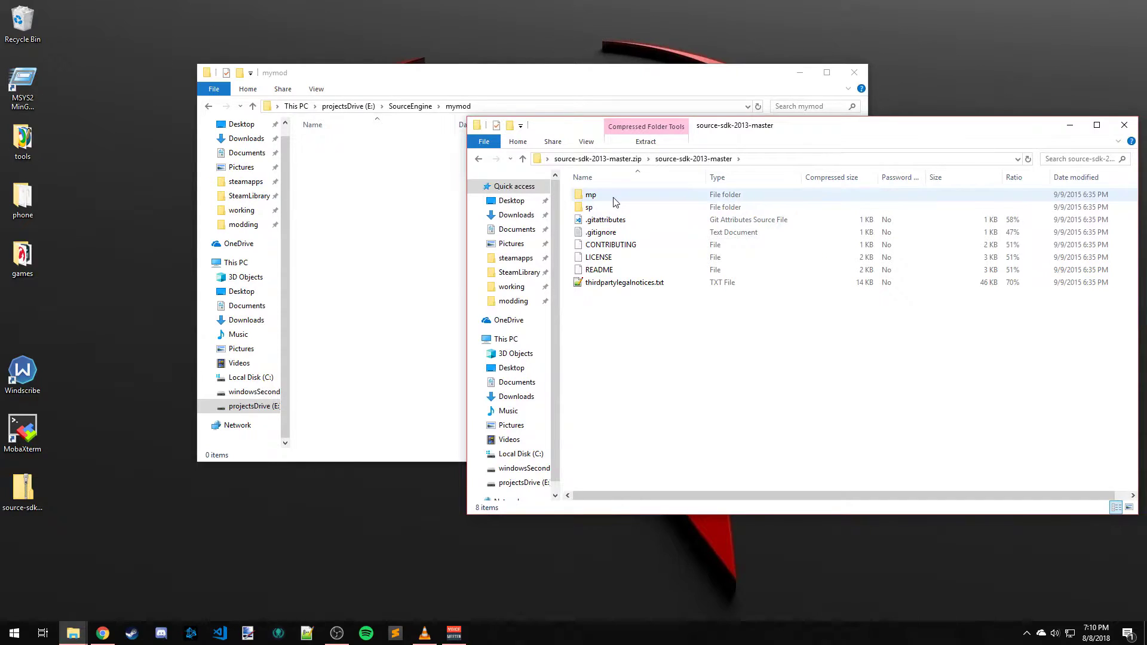
{"action": "double_click", "coordinate": [600, 198]}
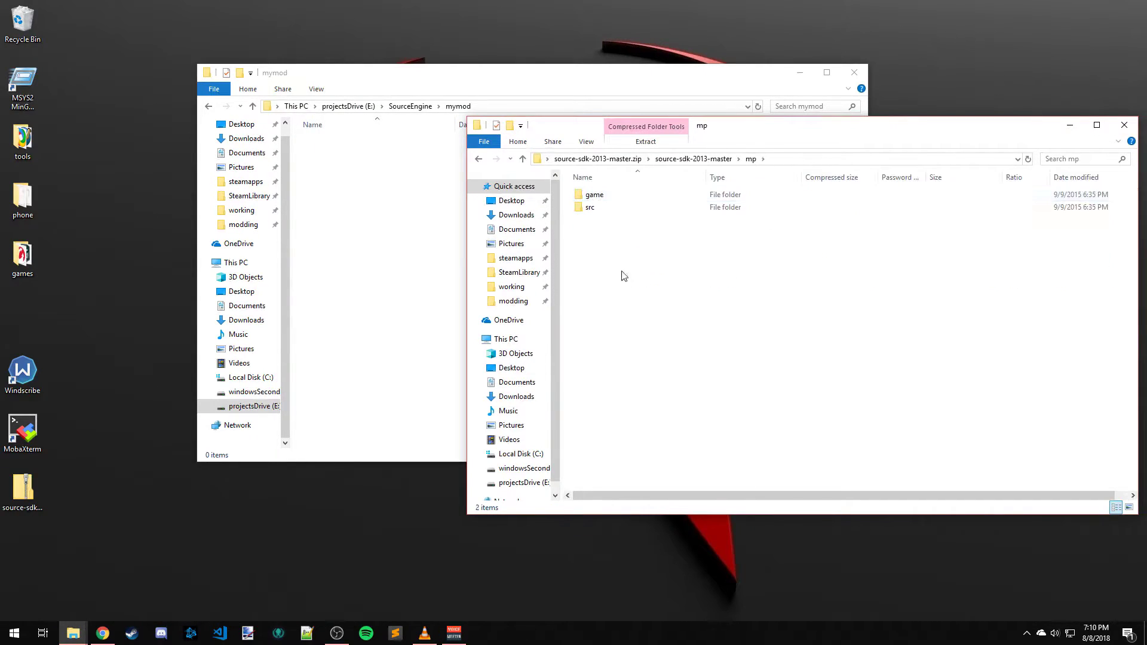
{"action": "left_click_drag", "start_coordinate": [627, 265], "coordinate": [403, 214]}
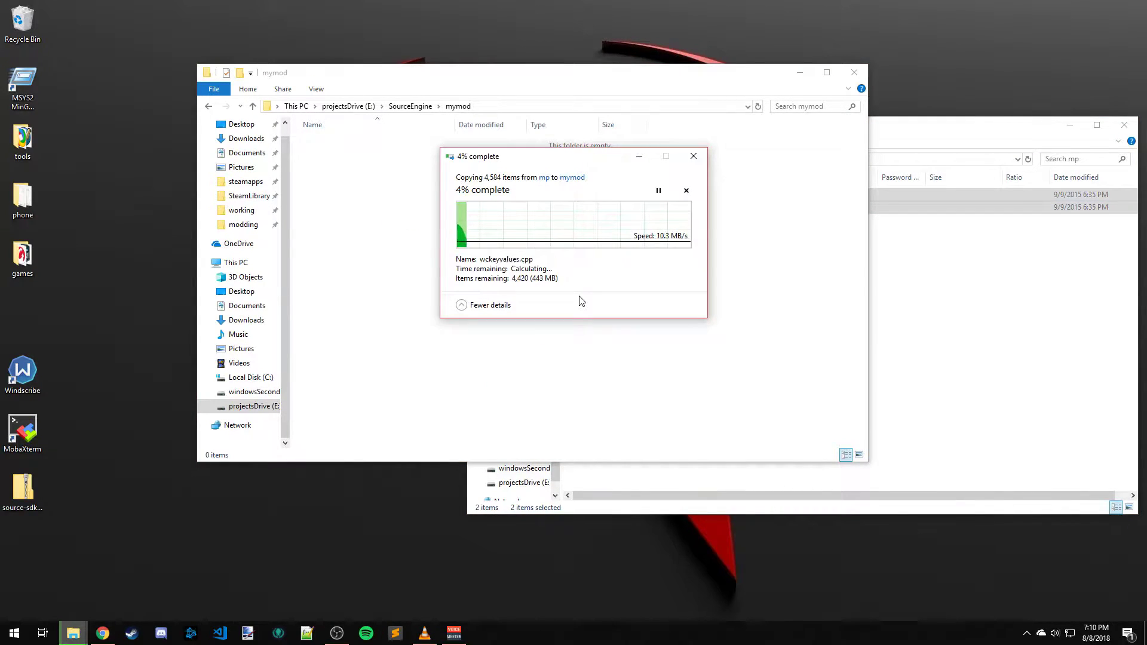
{"action": "right_click", "coordinate": [74, 634]}
{"action": "left_click", "coordinate": [84, 485]}
- Create a folder named mymod in steamapps\sourcemods and open it
{"action": "left_click_drag", "start_coordinate": [754, 149], "coordinate": [561, 135]}
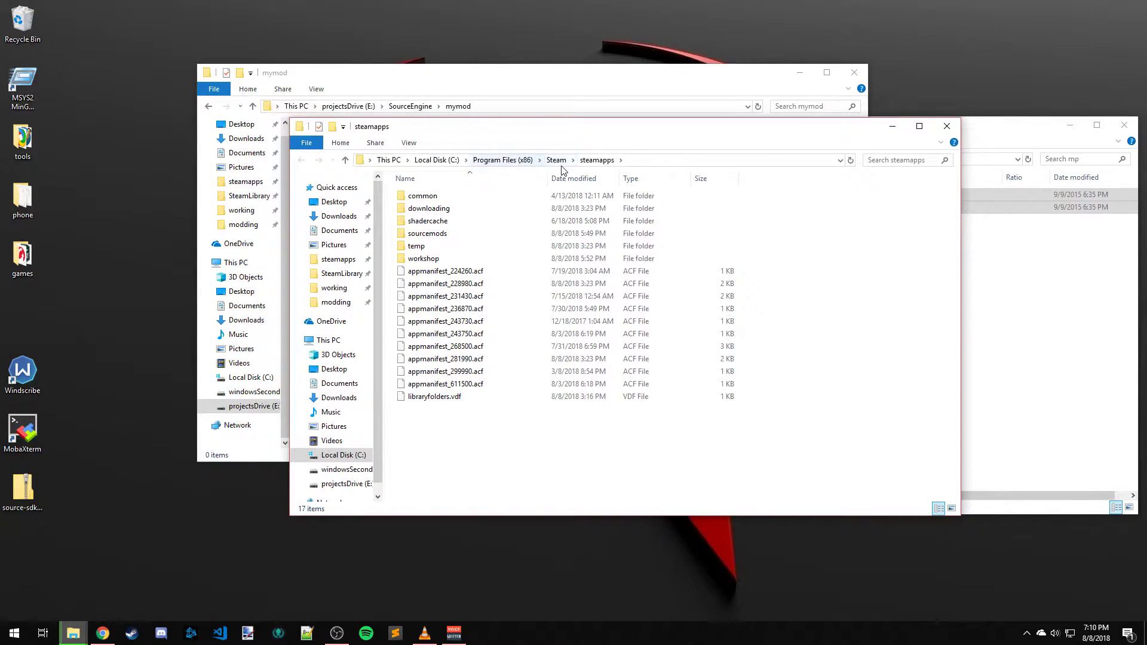
{"action": "double_click", "coordinate": [433, 234]}
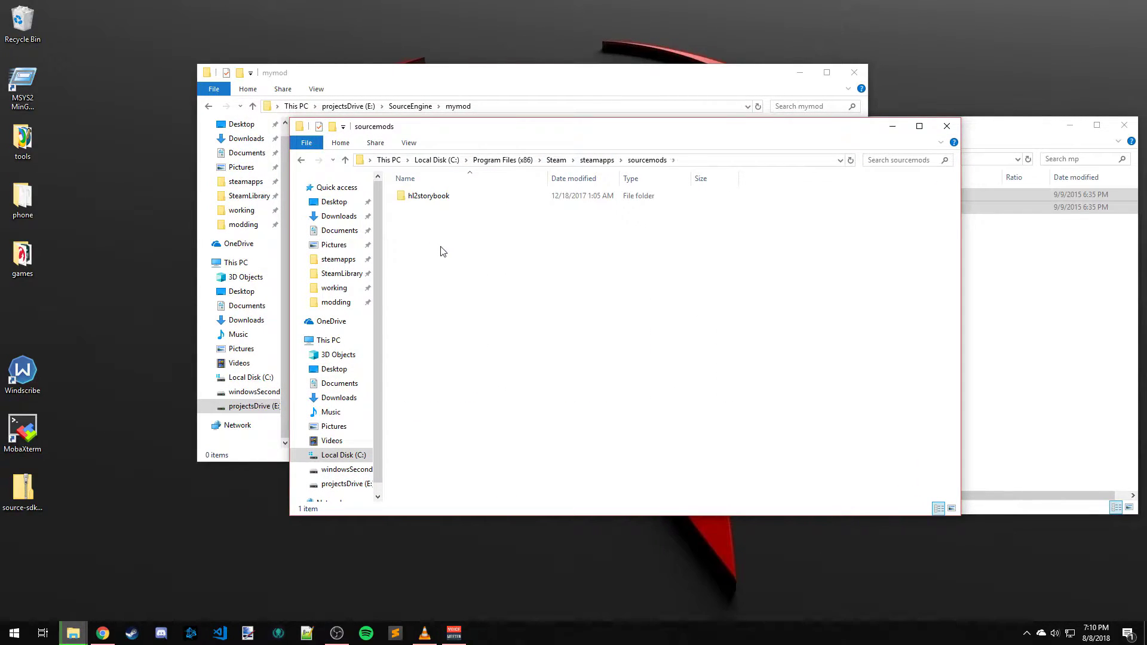
{"action": "key", "text": "ctrl+shift+n"}
{"action": "type", "text": "mymod"}
{"action": "key", "text": "Return"}
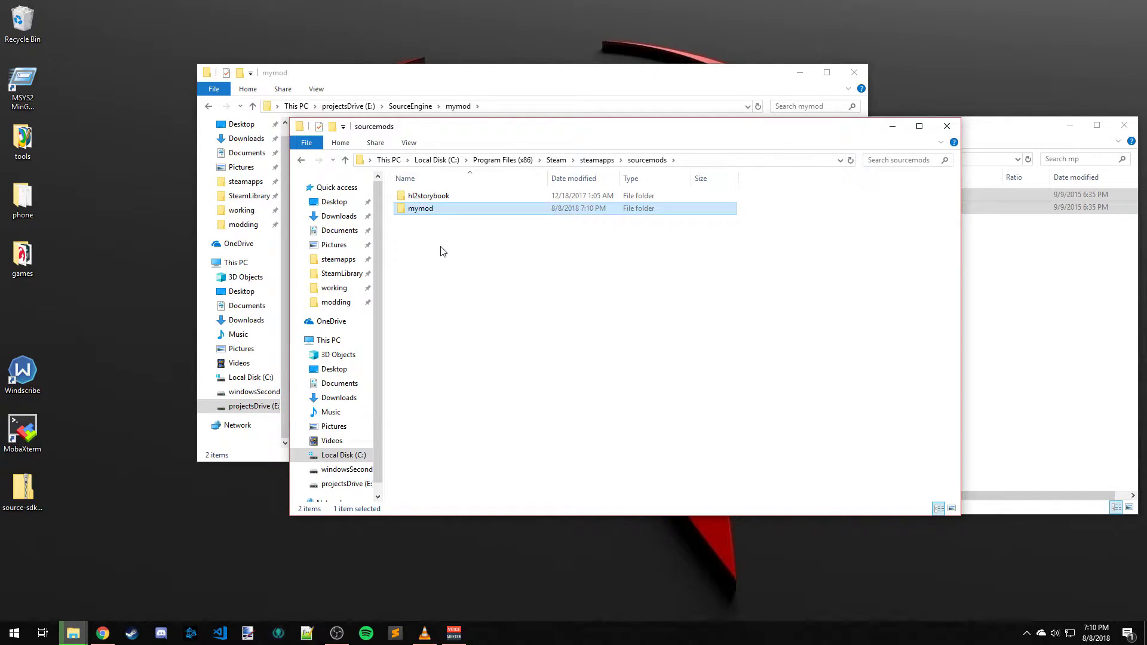
{"action": "key", "text": "Return"}
{"action": "mouse_move", "coordinate": [785, 135]}
{"action": "left_mouse_down"}
{"action": "mouse_move", "coordinate": [677, 162]}
{"action": "mouse_move", "coordinate": [783, 153]}
{"action": "left_mouse_up"}
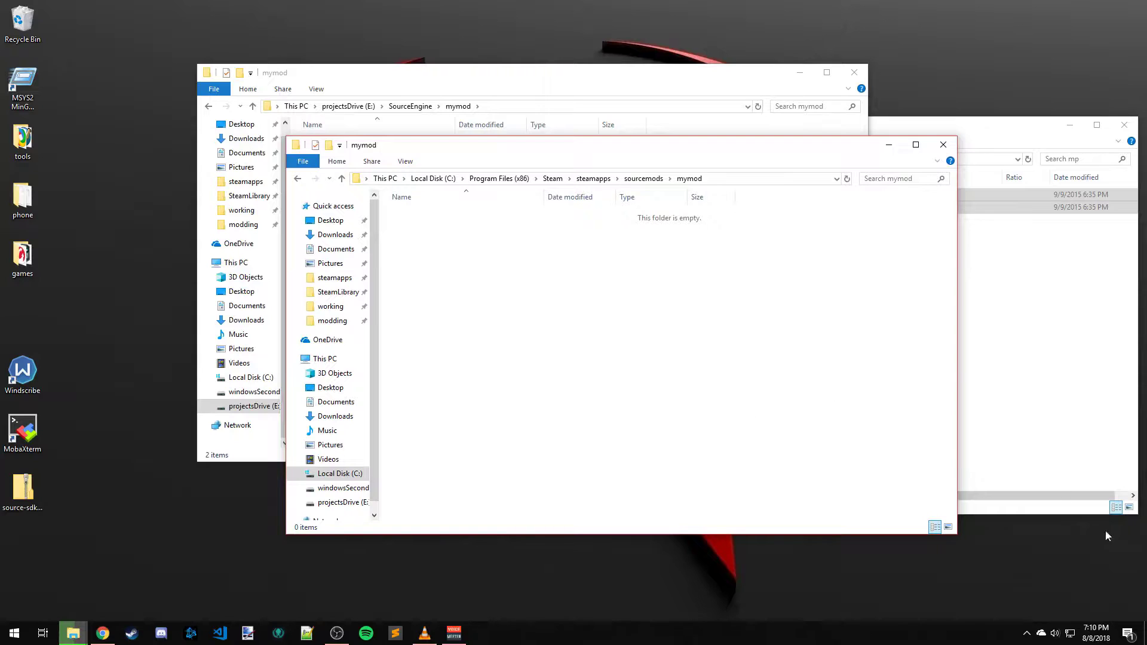
- Create bin, cfg and maps folders in sourcemods\mymod
{"action": "key", "text": "alt+Tab"}
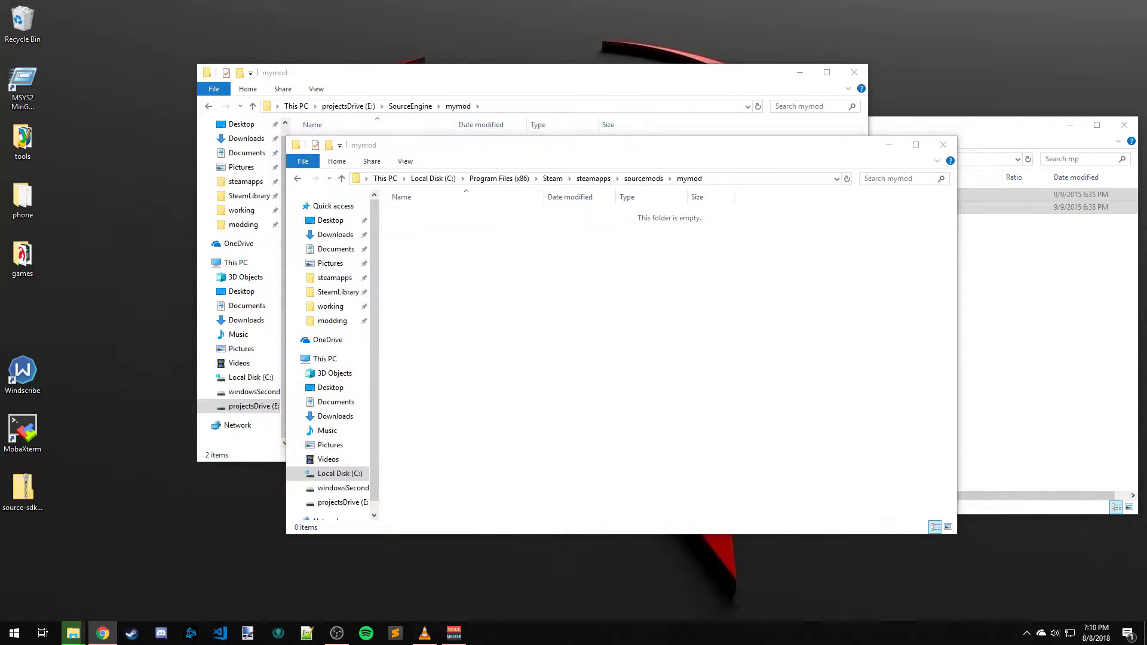
{"action": "left_click", "coordinate": [585, 312]}
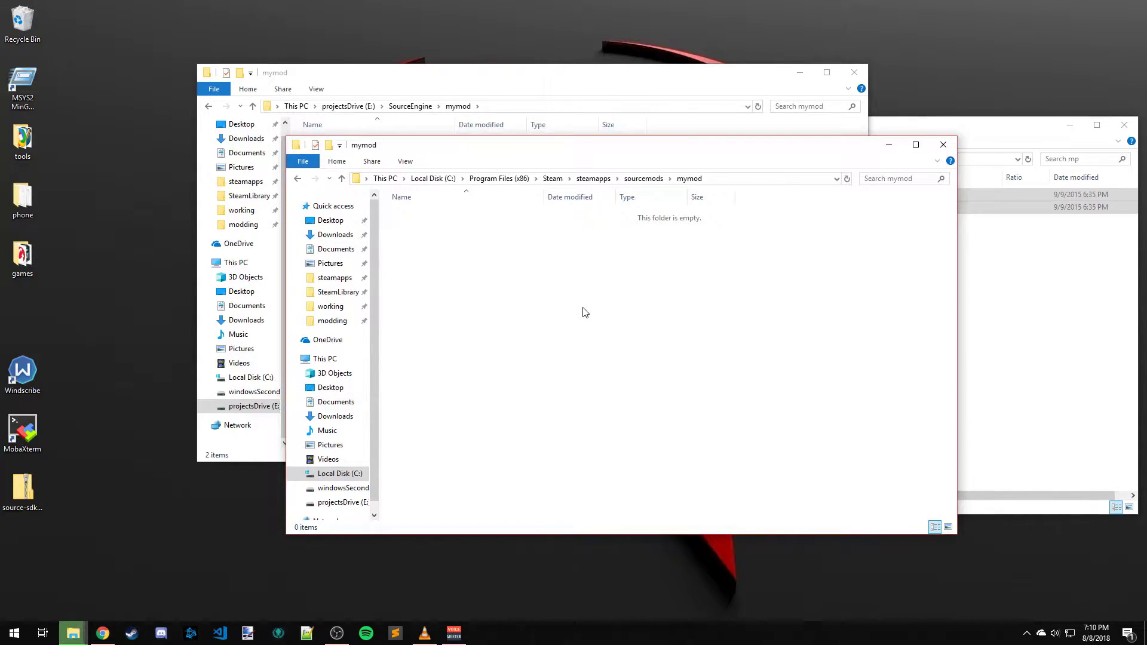
{"action": "key", "text": "ctrl+shift+n"}
{"action": "type", "text": "bin"}
{"action": "key", "text": "Return"}
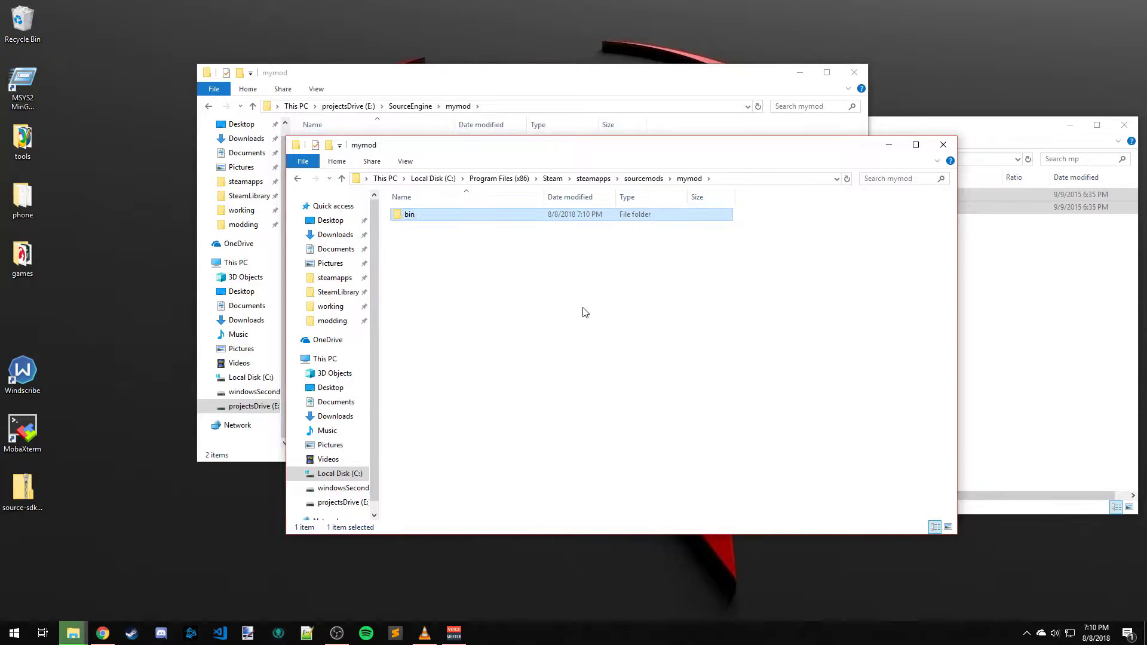
{"action": "key", "text": "ctrl+shift+n"}
{"action": "type", "text": "cf"}
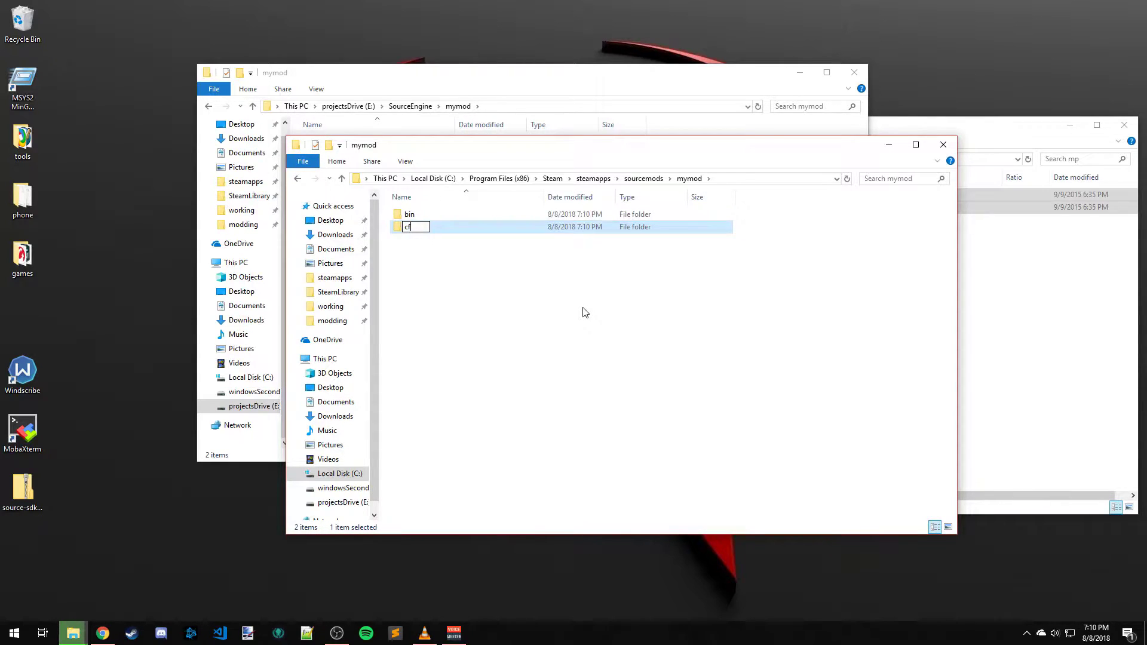
{"action": "type", "text": "g"}
{"action": "key", "text": "Return"}
{"action": "key", "text": "ctrl+shift+n"}
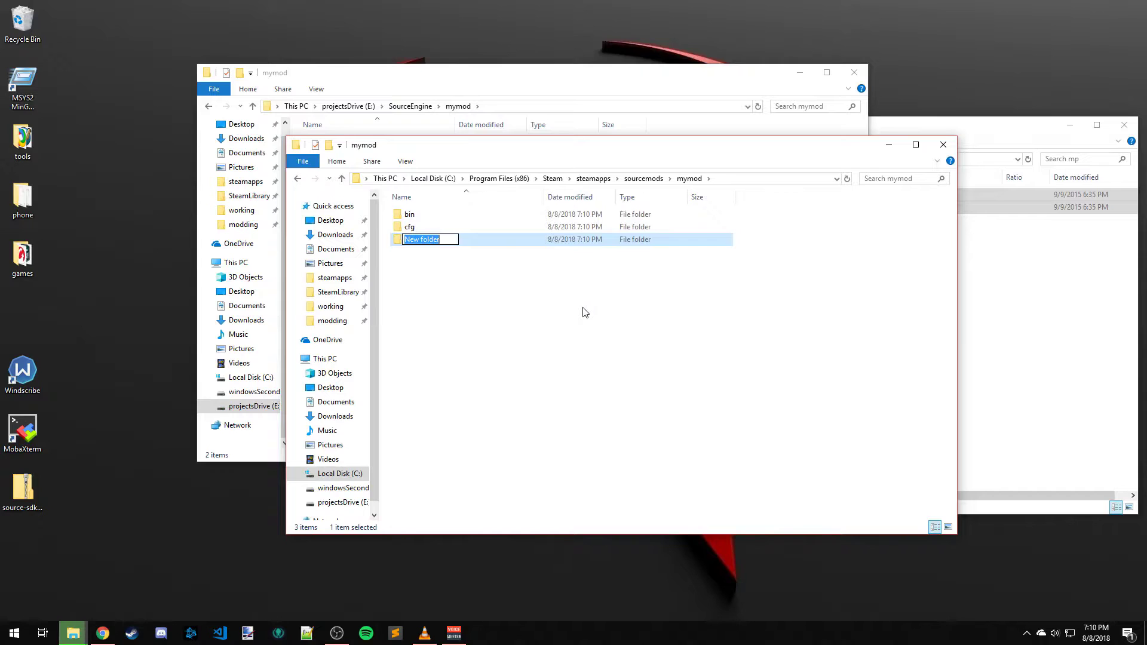
{"action": "type", "text": "maps"}
{"action": "key", "text": "Return"}
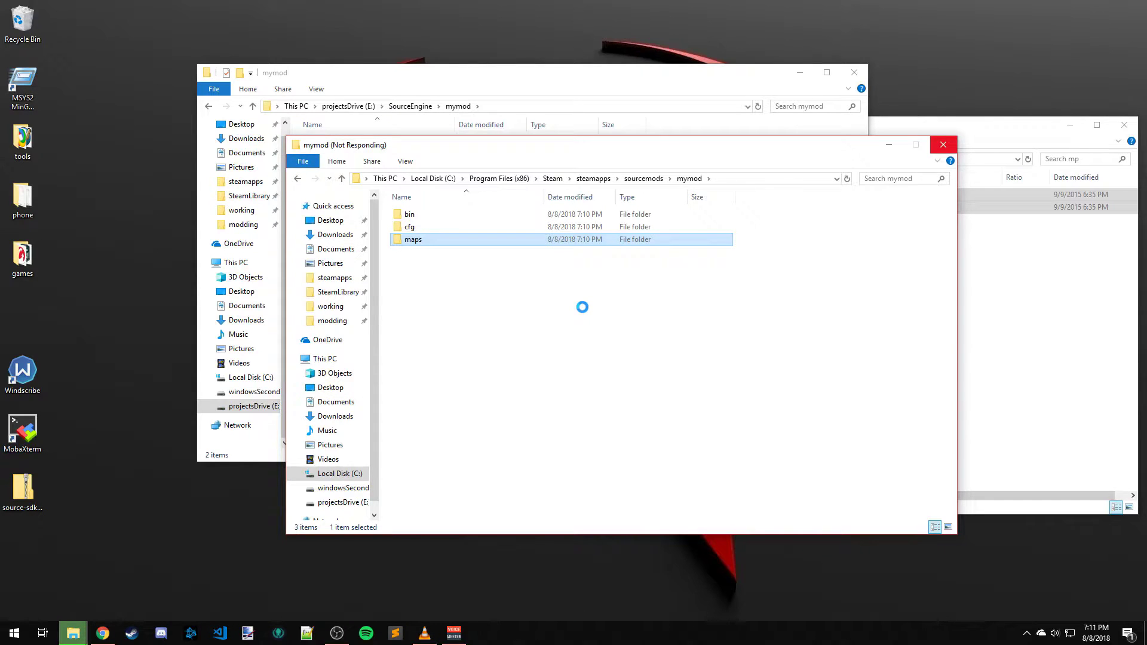
- Add materials and models folders to mymod
{"action": "key", "text": "ctrl+shift+n"}
{"action": "type", "text": "materials"}
{"action": "key", "text": "Return"}
{"action": "key", "text": "ctrl+shift+n"}
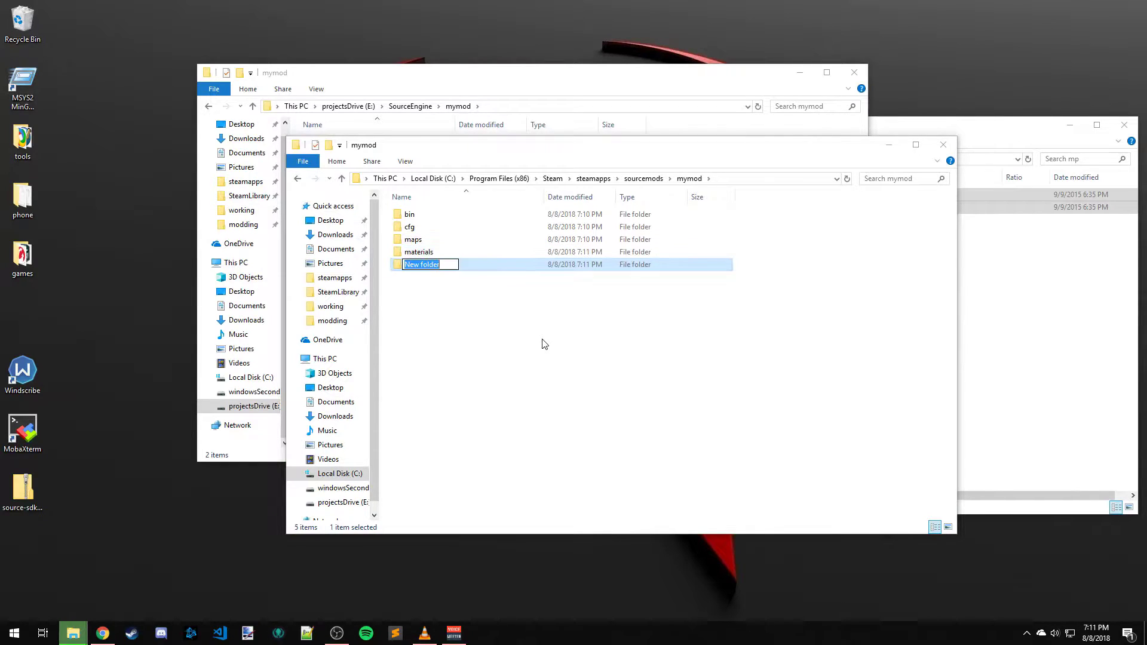
{"action": "type", "text": "models"}
{"action": "key", "text": "Return"}
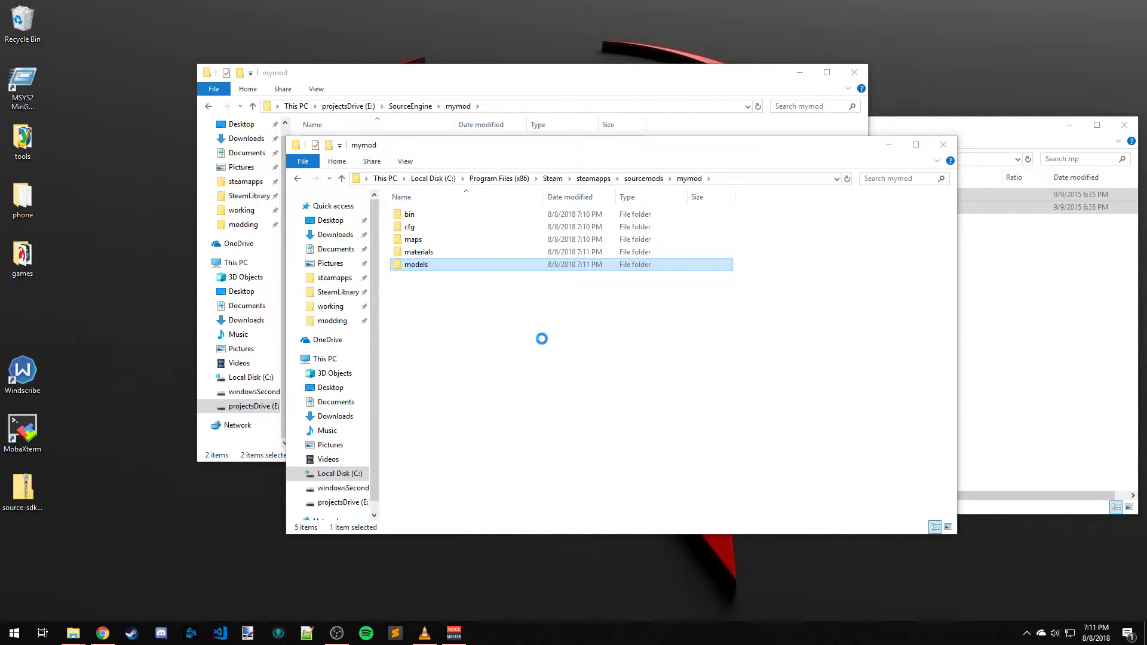
- Add resource, scripts and sound folders, completing the eight mymod subfolders
{"action": "key", "text": "ctrl+shift+n"}
{"action": "type", "text": "resource"}
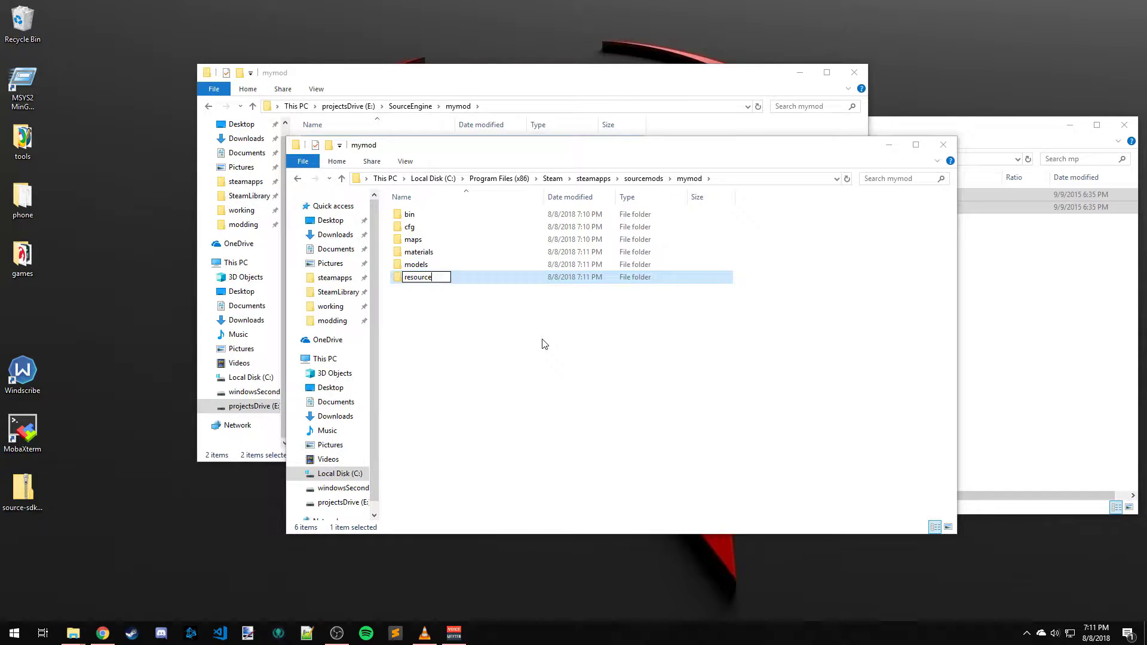
{"action": "key", "text": "Return"}
{"action": "key", "text": "ctrl+shift+n"}
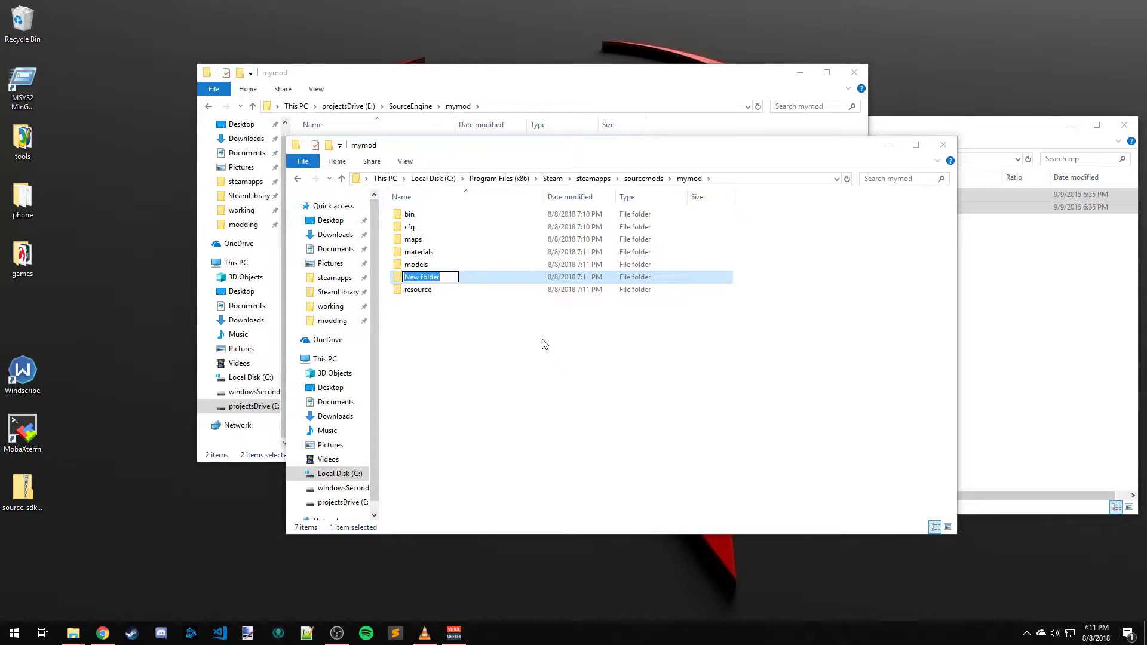
{"action": "type", "text": "scripts"}
{"action": "key", "text": "Return"}
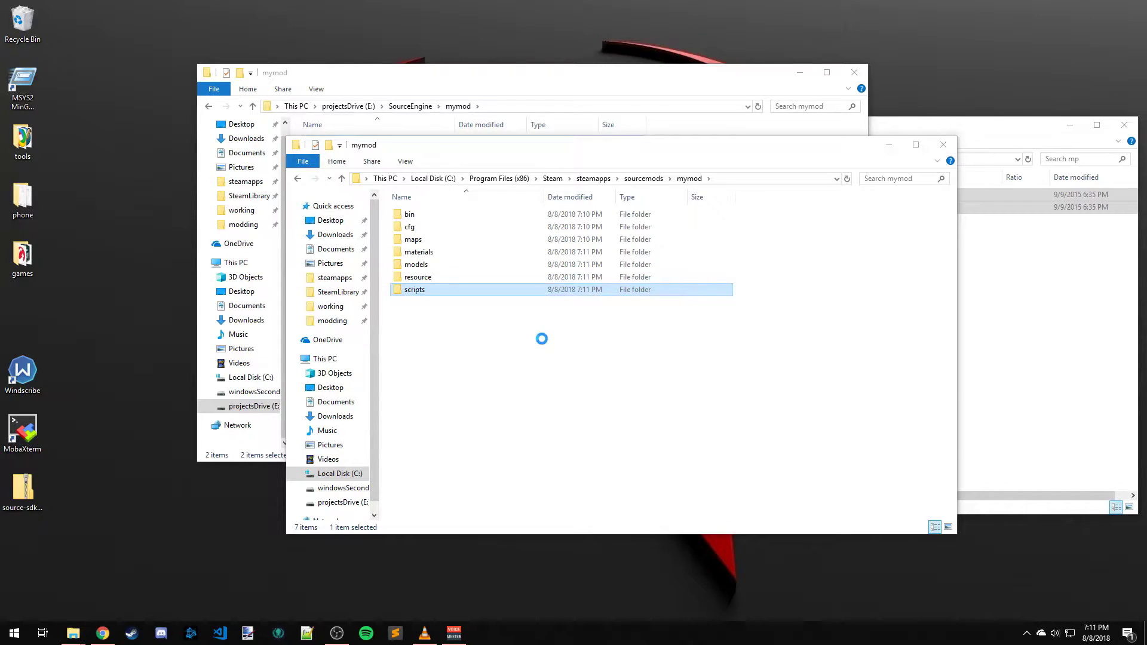
{"action": "key", "text": "ctrl+shift+n"}
{"action": "type", "text": "sound"}
{"action": "key", "text": "Return"}
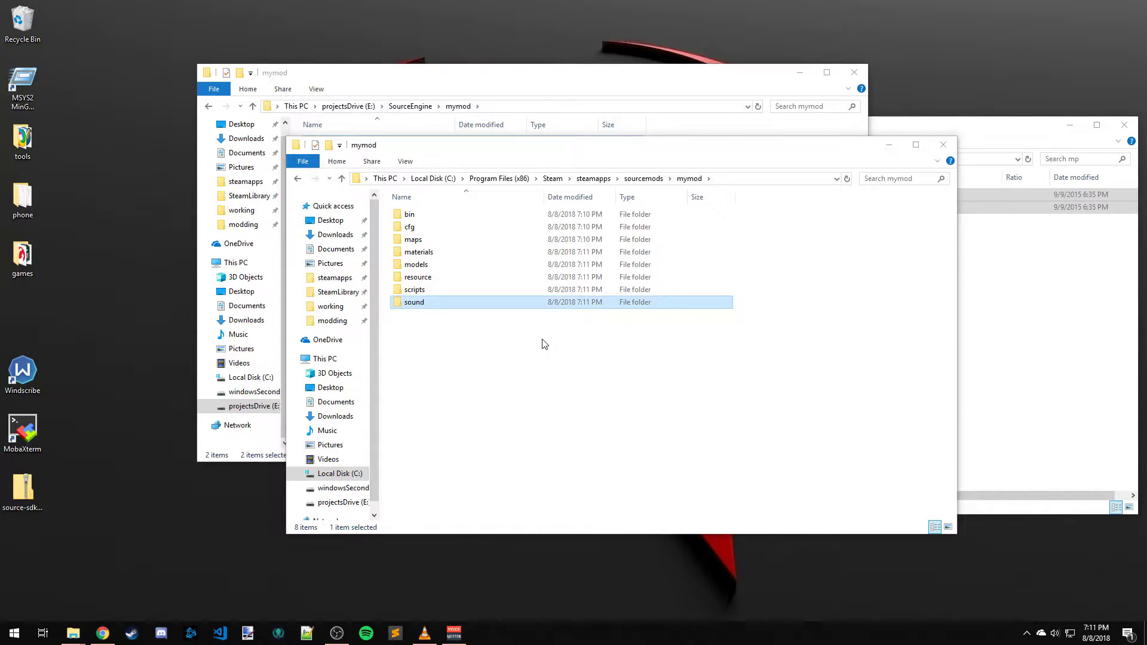
- Copy dm_lockdown.bsp from the SDK mod_hl2mp maps folder into the Steam mymod maps folder
{"action": "left_click_drag", "start_coordinate": [604, 153], "coordinate": [581, 228]}
{"action": "left_click", "coordinate": [515, 184]}
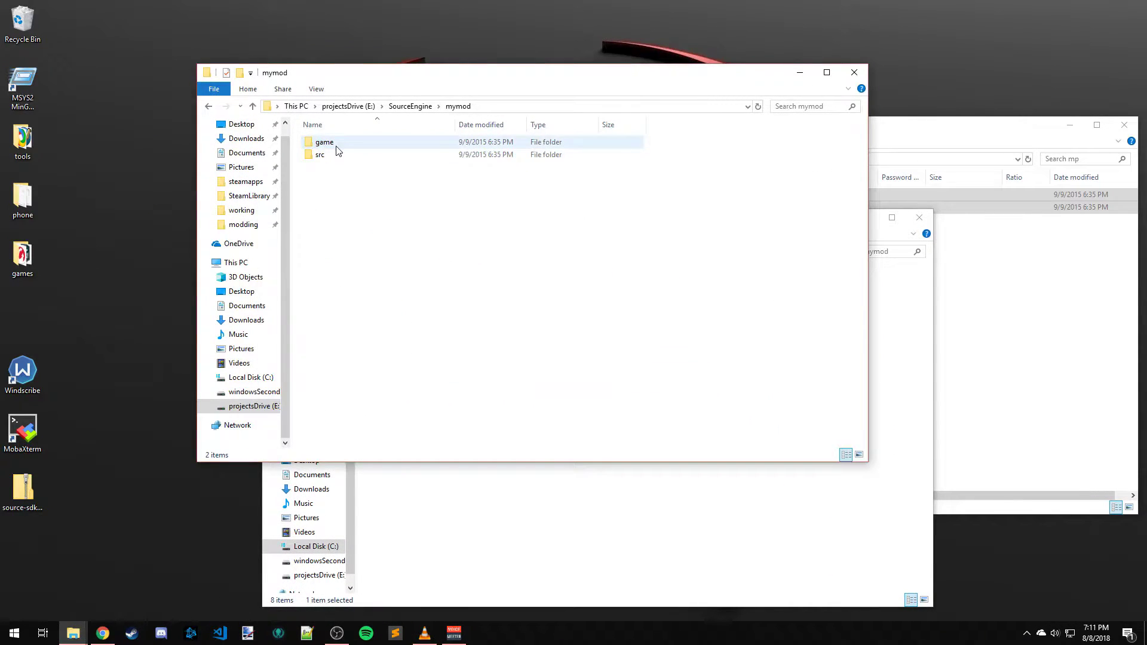
{"action": "double_click", "coordinate": [336, 150]}
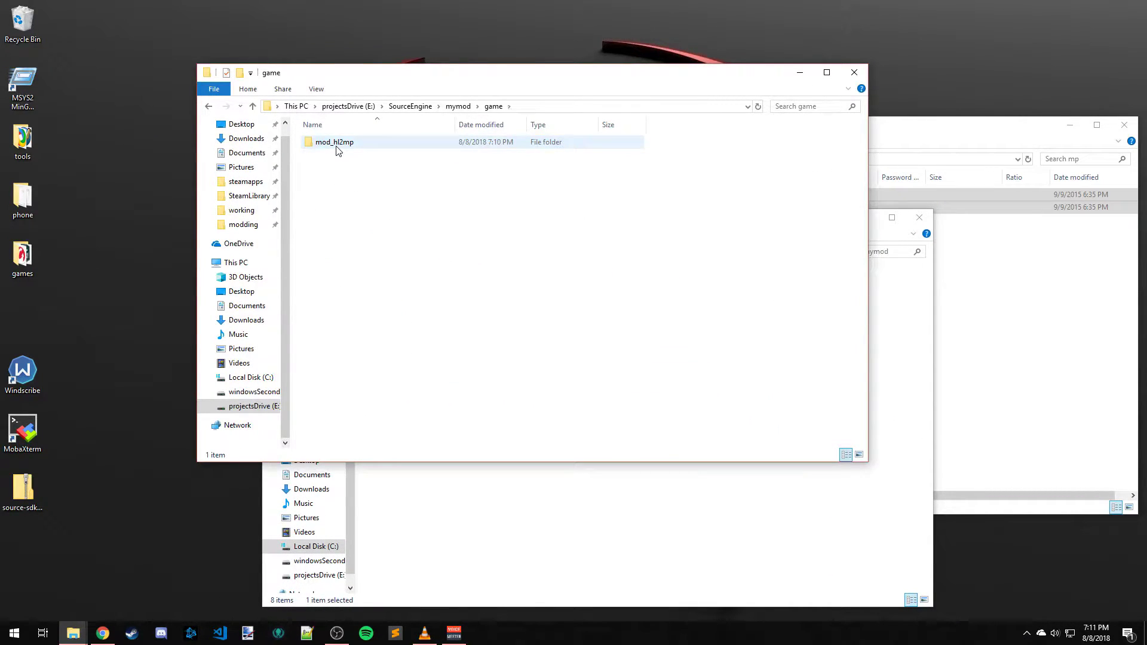
{"action": "double_click", "coordinate": [336, 150]}
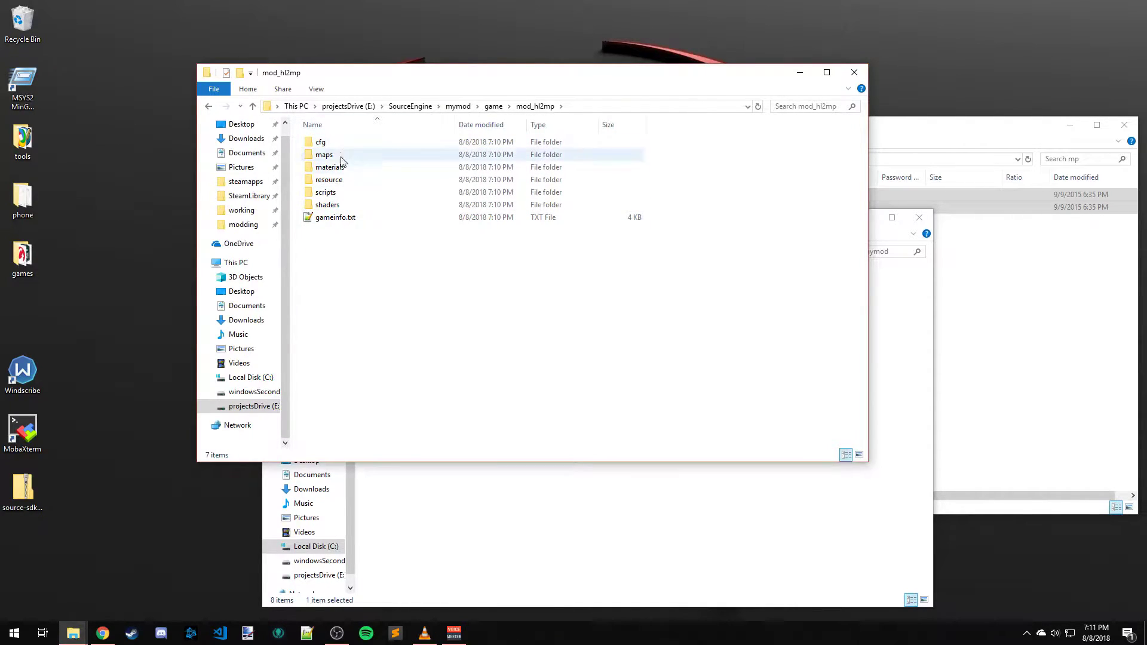
{"action": "left_click_drag", "start_coordinate": [481, 89], "coordinate": [815, 87]}
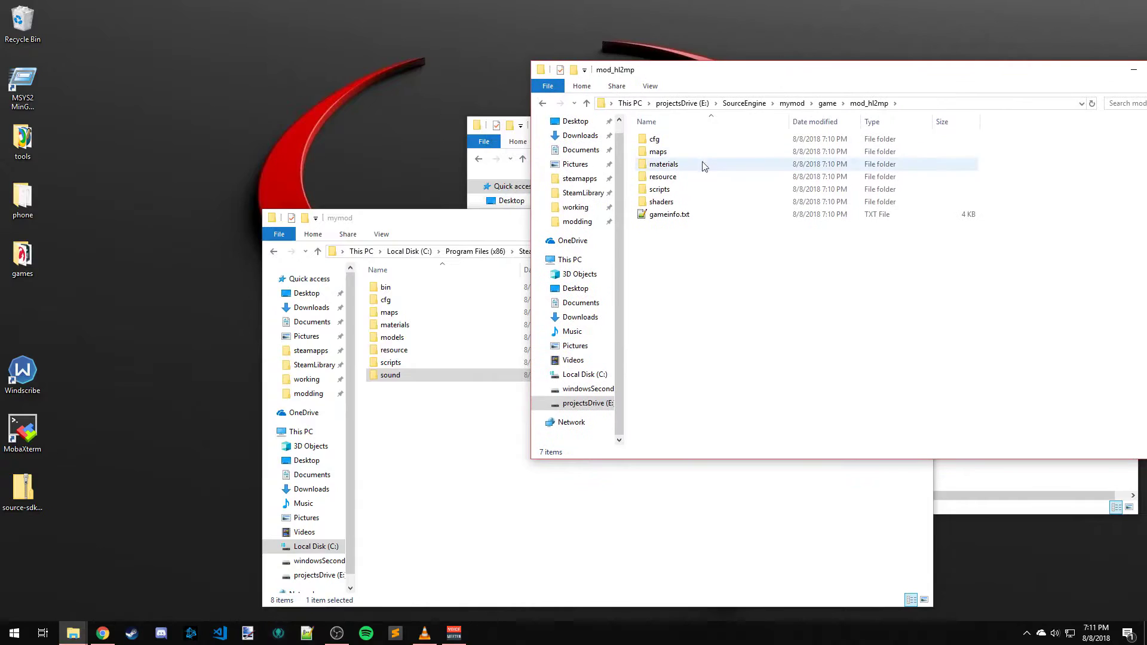
{"action": "double_click", "coordinate": [658, 151]}
{"action": "left_click", "coordinate": [677, 141]}
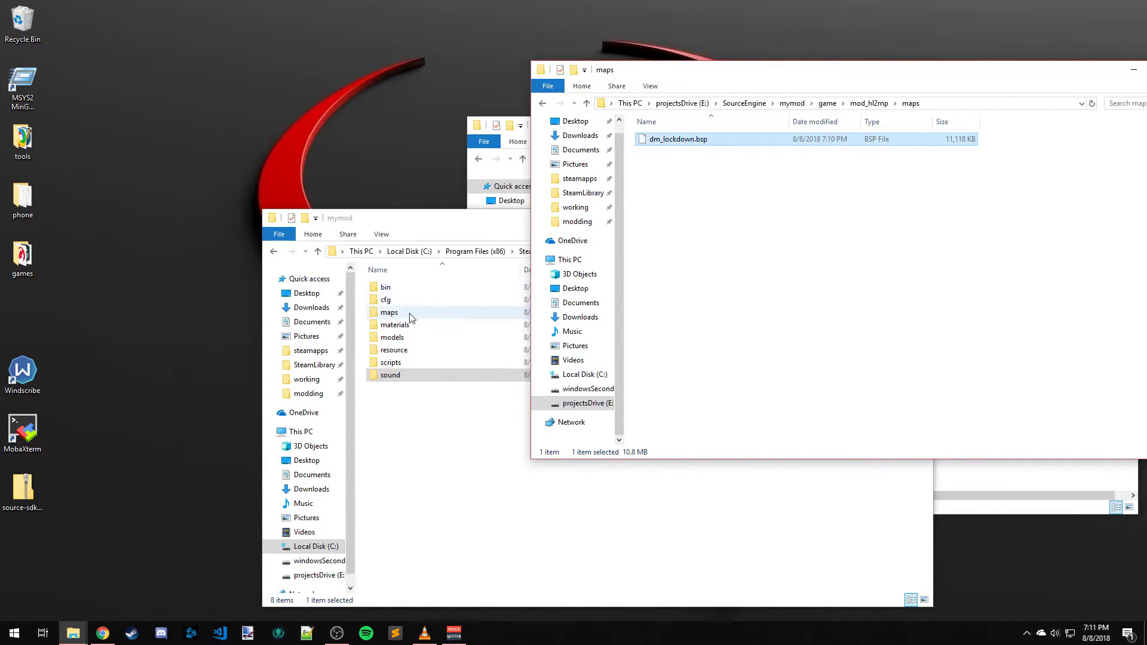
{"action": "double_click", "coordinate": [464, 313]}
{"action": "key", "text": "ctrl+v"}
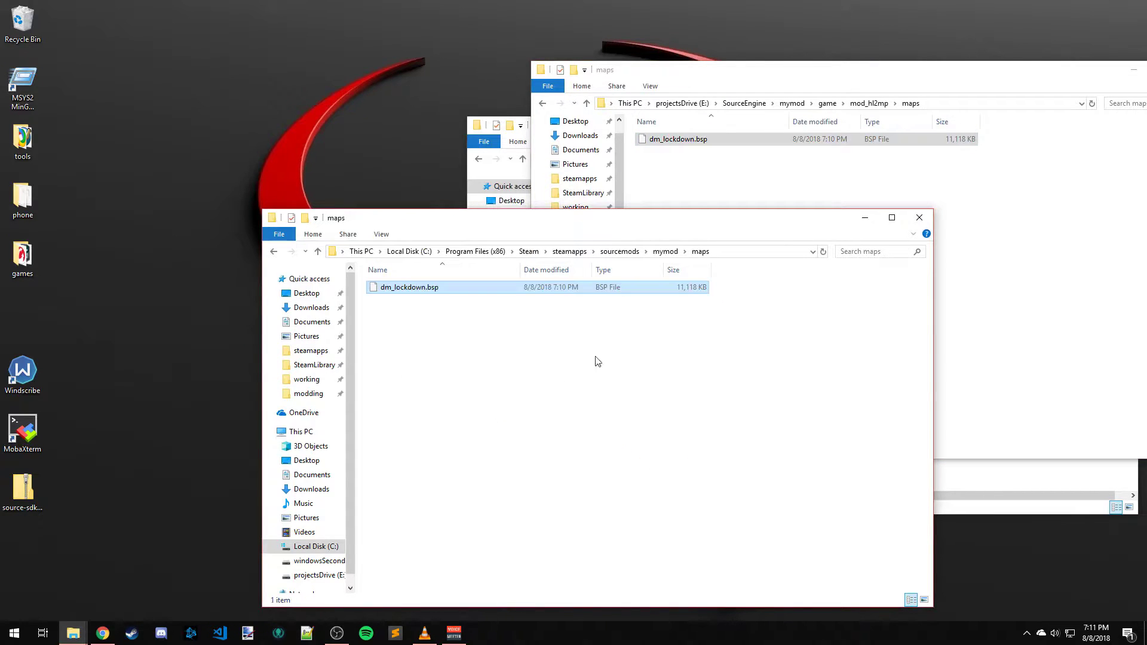
- Check the contents of the SDK mod_hl2mp materials and resource folders
{"action": "left_click", "coordinate": [665, 253]}
{"action": "left_click_drag", "start_coordinate": [775, 79], "coordinate": [701, 93]}
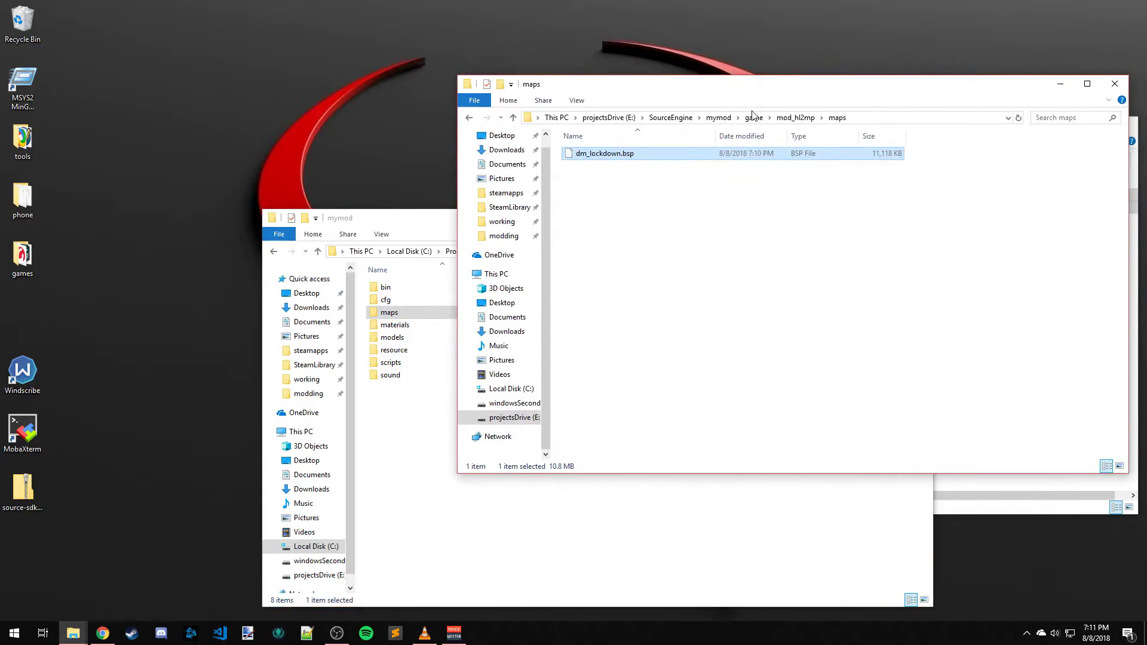
{"action": "left_click", "coordinate": [795, 118]}
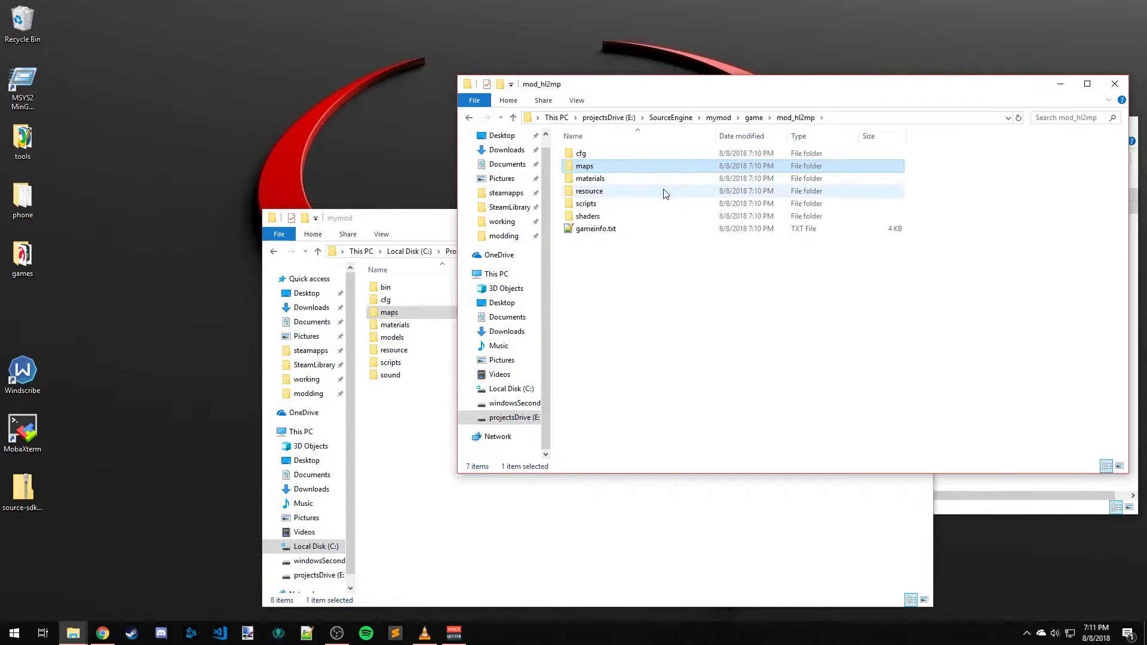
{"action": "double_click", "coordinate": [649, 179]}
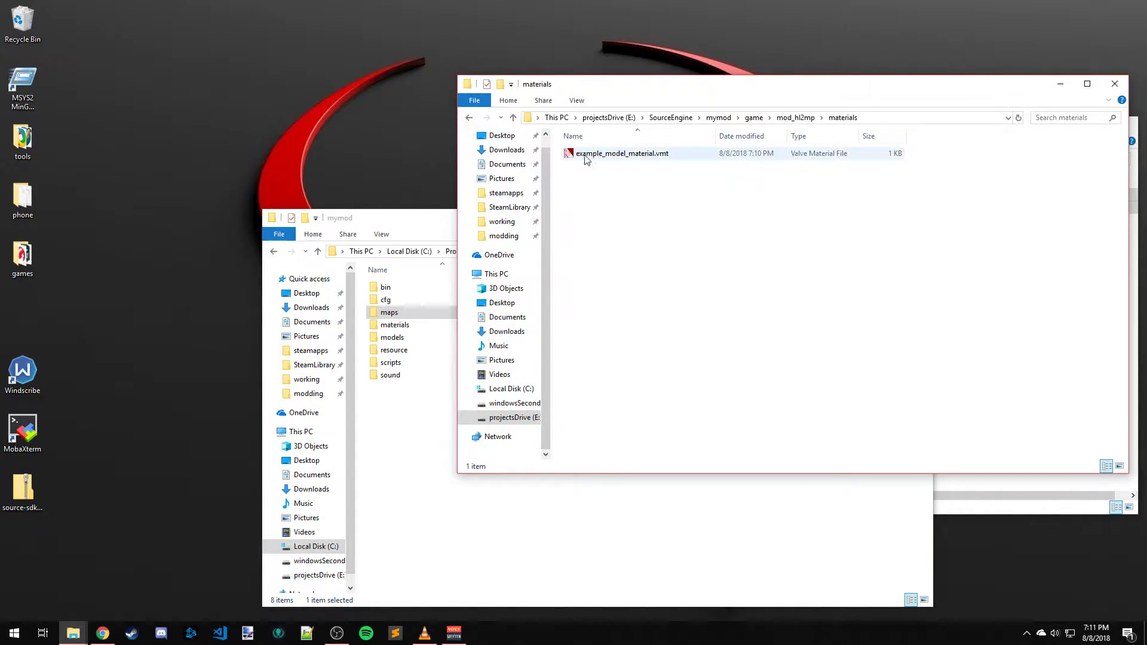
{"action": "left_click", "coordinate": [513, 118]}
{"action": "double_click", "coordinate": [601, 191]}
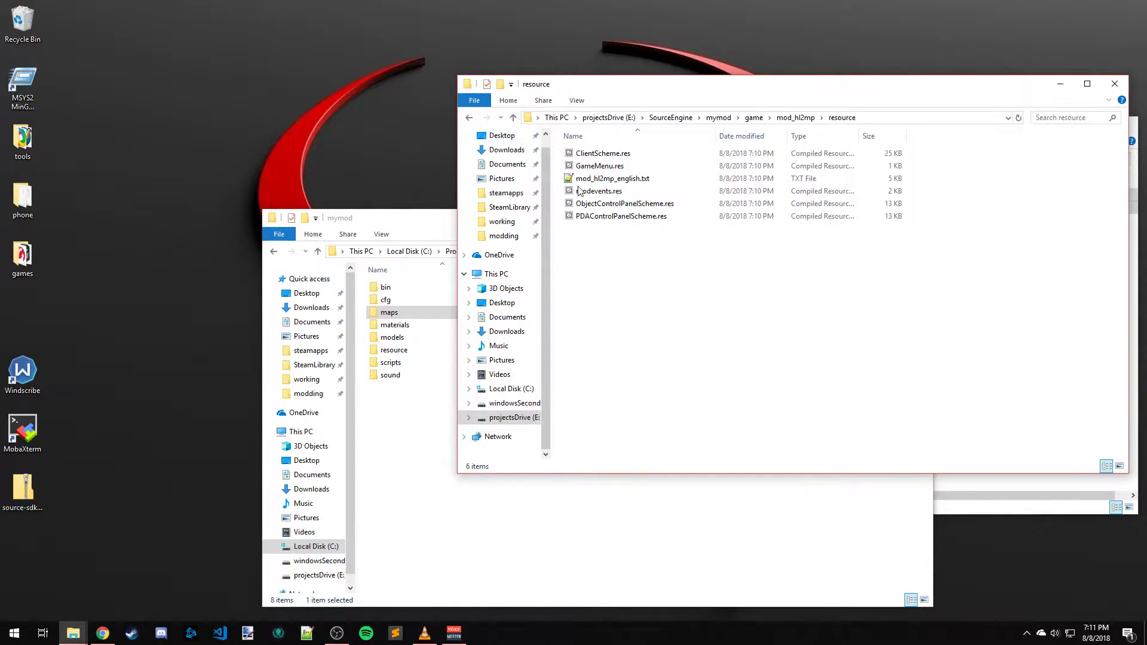
- Open the SDK mod_hl2mp scripts folder and select all 29 script files
{"action": "left_click", "coordinate": [514, 117]}
{"action": "double_click", "coordinate": [593, 205]}
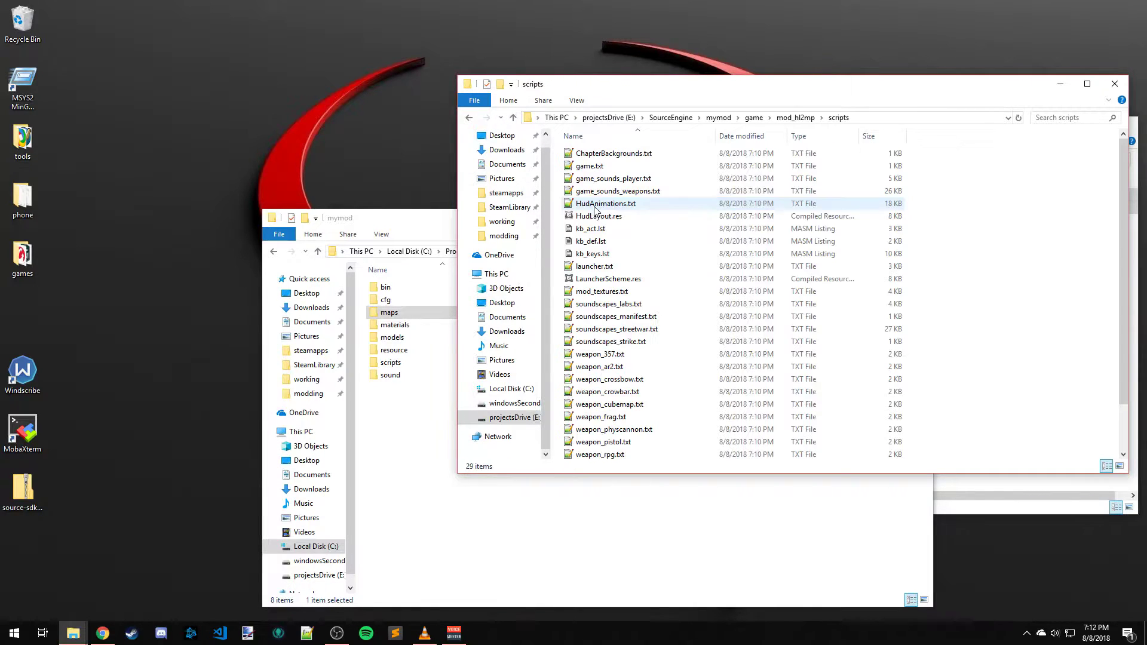
{"action": "scroll", "coordinate": [705, 290], "scroll_direction": "down", "scroll_amount": 2}
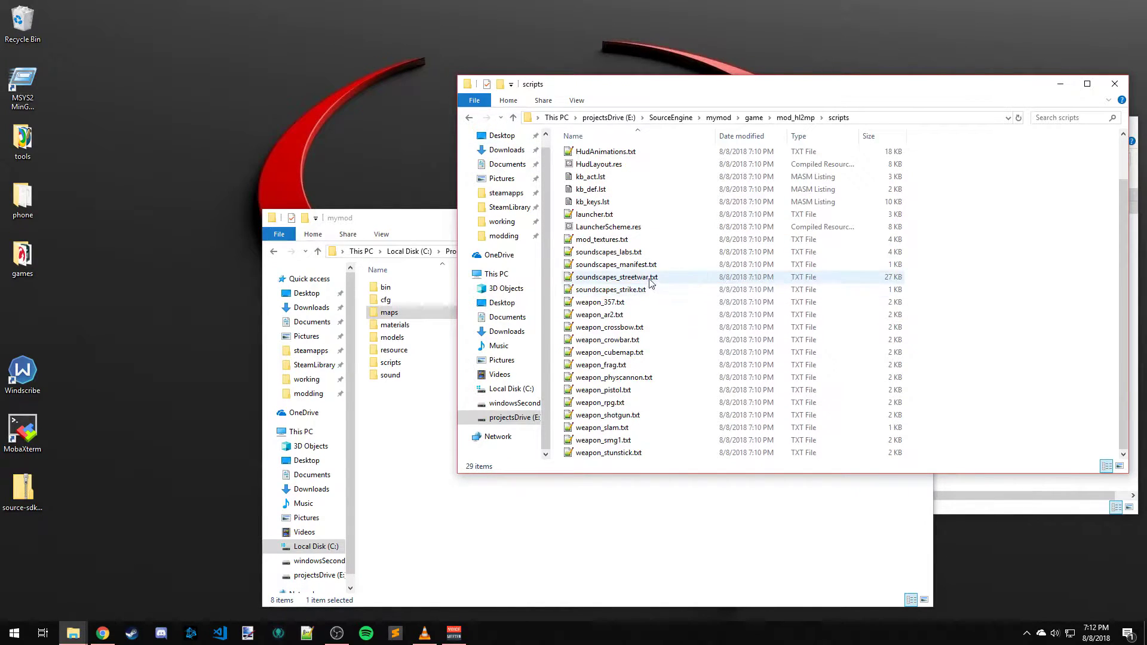
{"action": "left_click", "coordinate": [616, 270]}
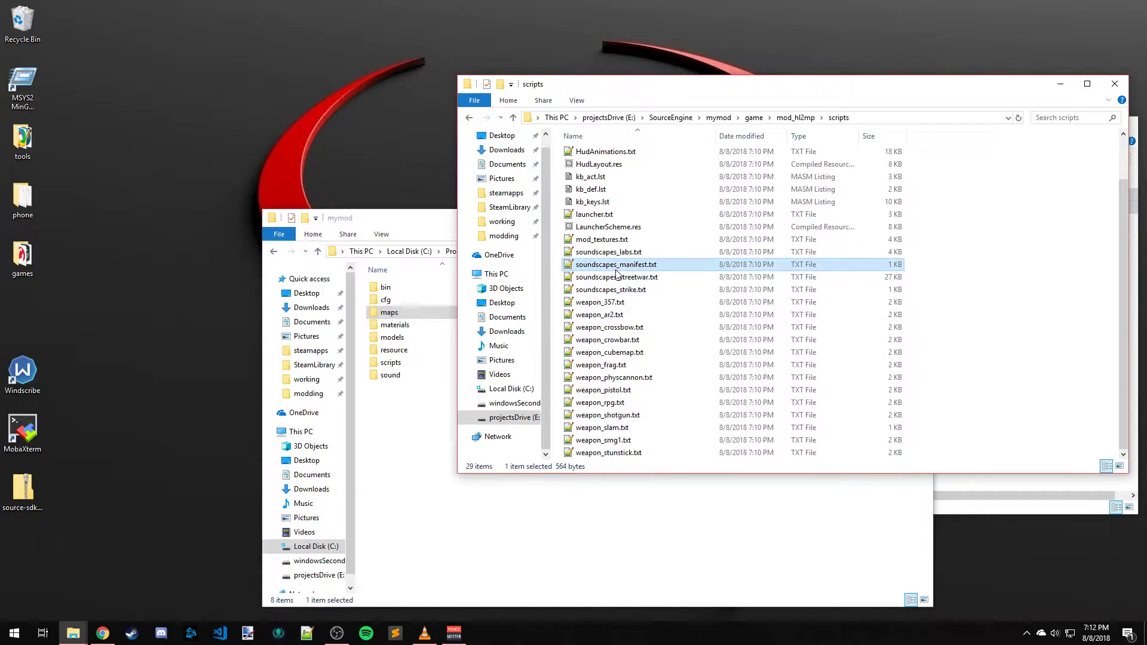
{"action": "key", "text": "ctrl+a"}
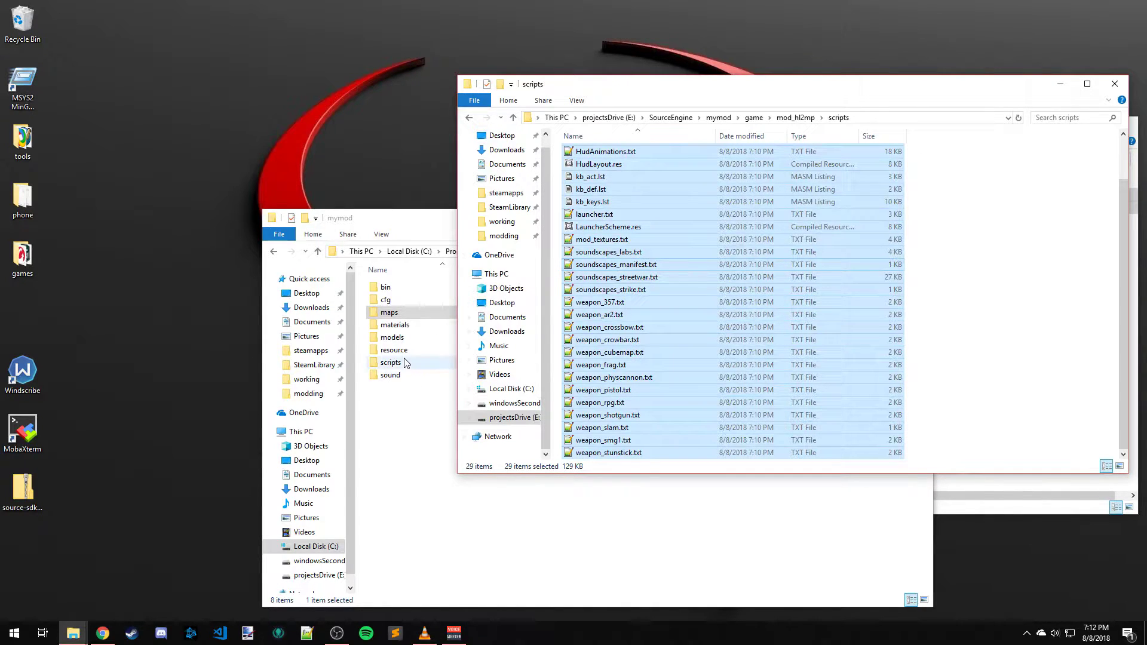
- Paste the 29 script files into the Steam mymod scripts folder
{"action": "double_click", "coordinate": [390, 363]}
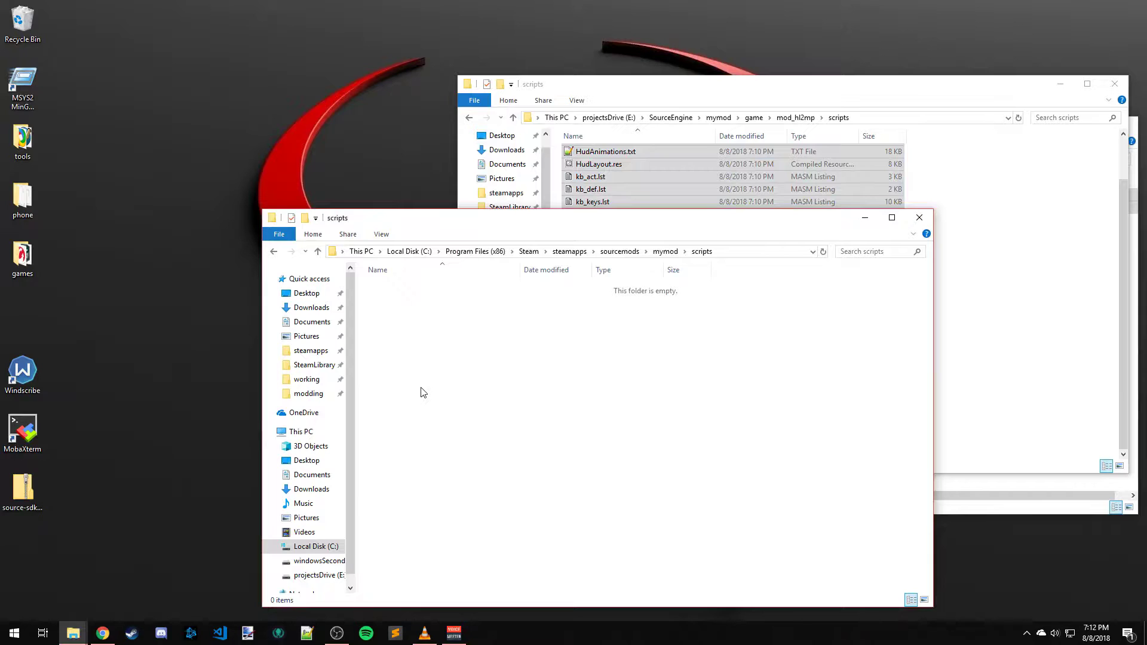
{"action": "key", "text": "ctrl+v"}
{"action": "left_click", "coordinate": [665, 251]}
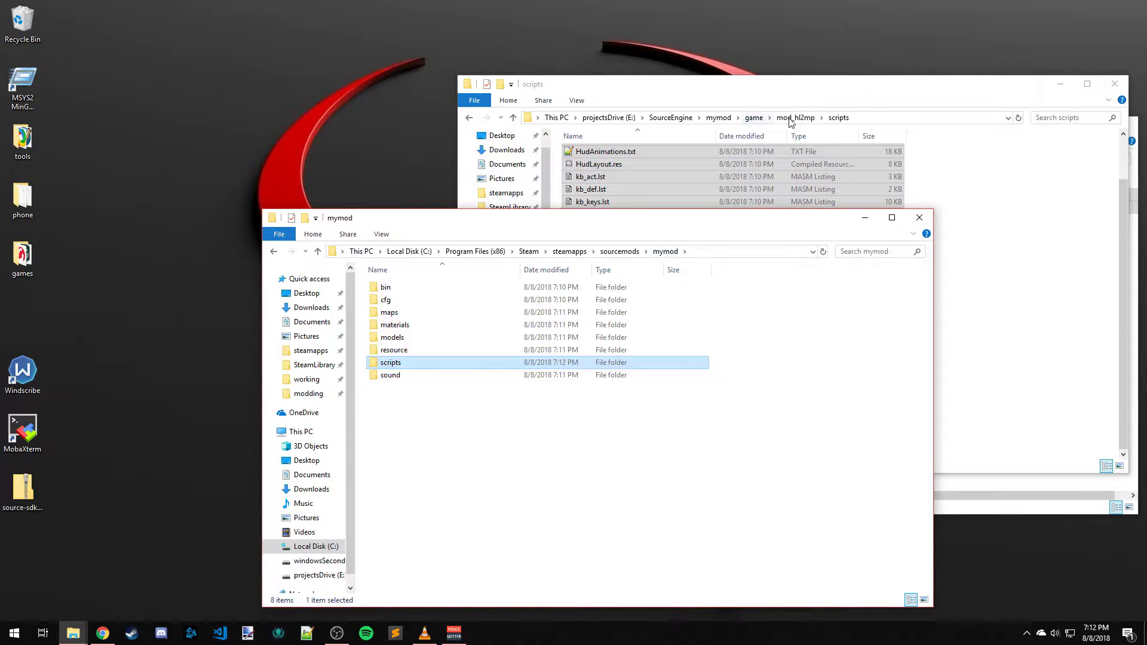
- Copy gameinfo.txt from the SDK mod_hl2mp folder into the Steam mymod folder
{"action": "left_click", "coordinate": [795, 117]}
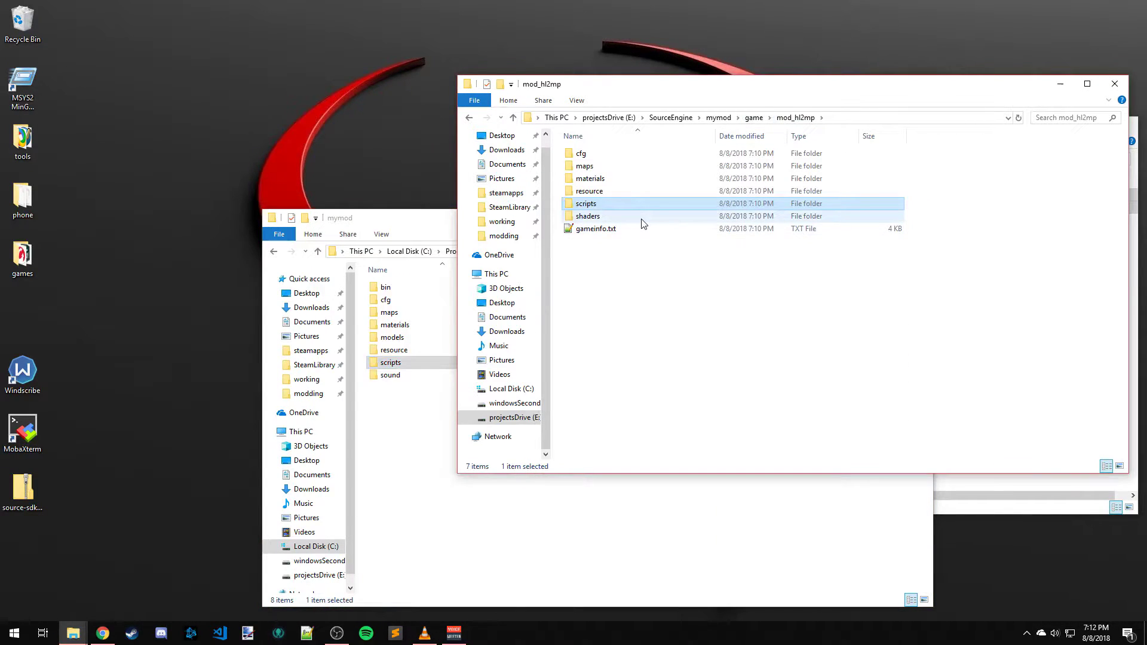
{"action": "left_click", "coordinate": [636, 231]}
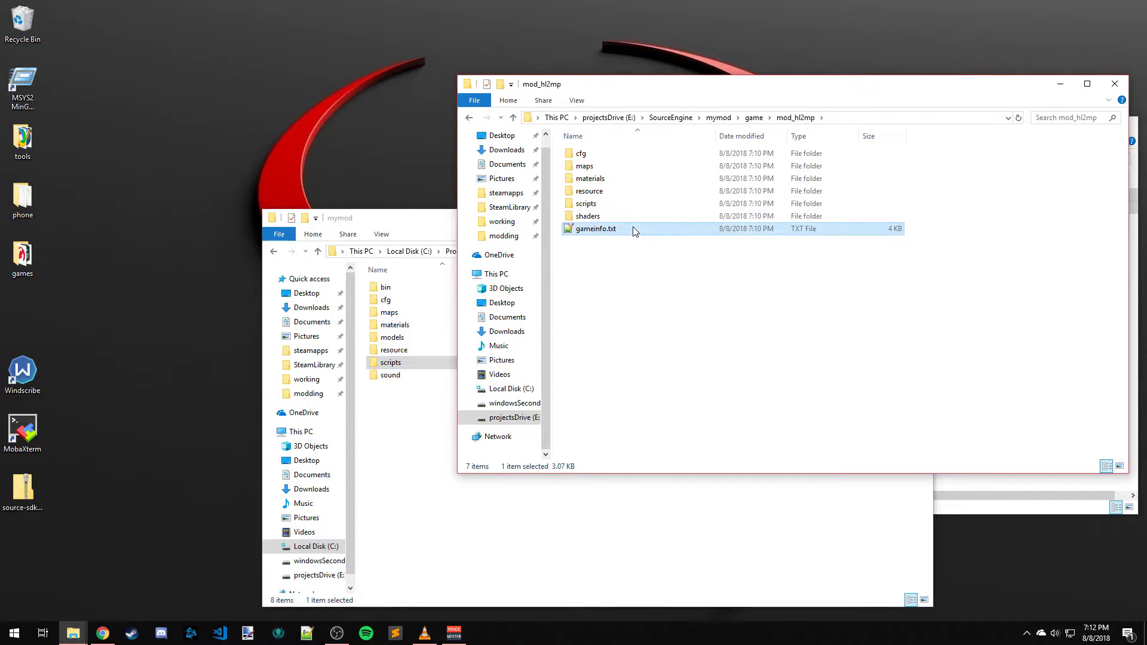
{"action": "left_click", "coordinate": [417, 427]}
{"action": "key", "text": "ctrl+v"}
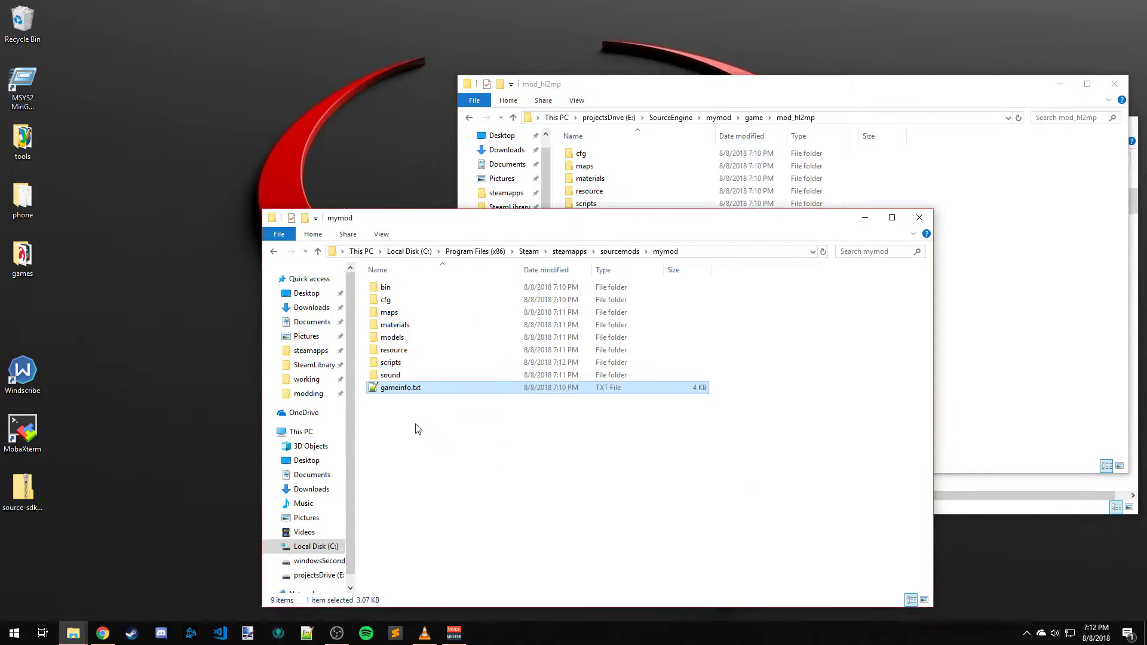